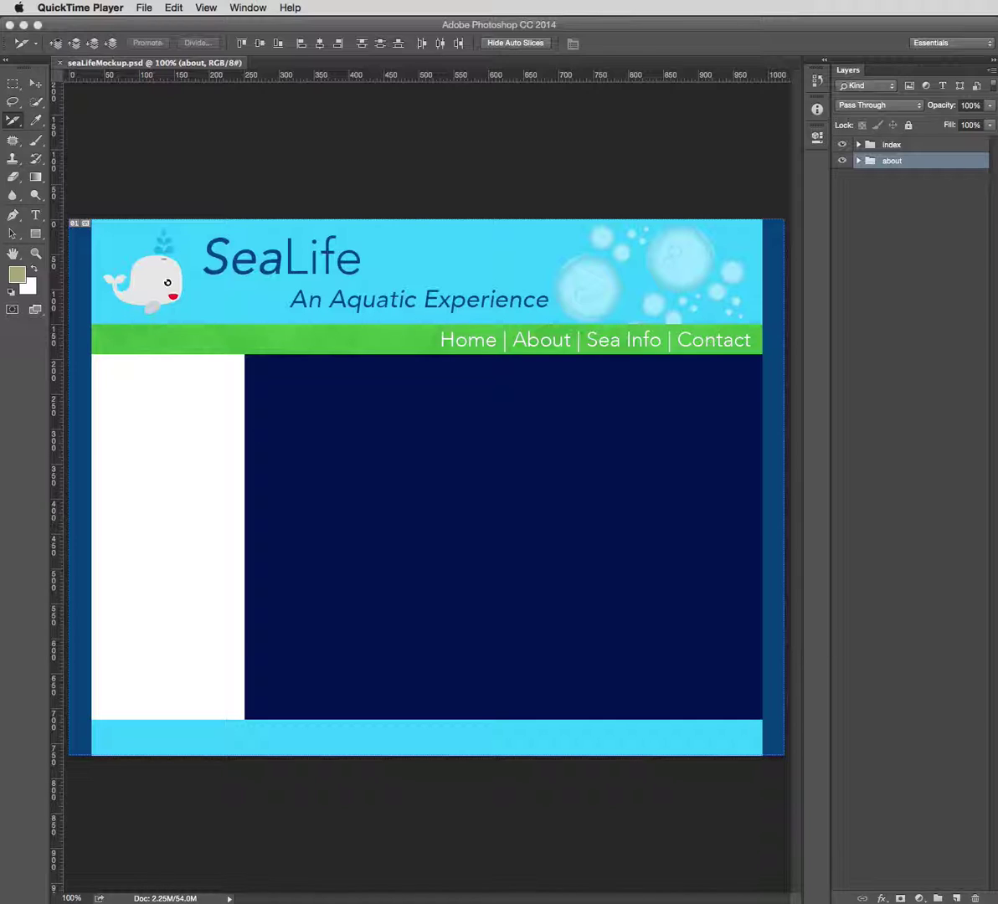
Step: Switch to Finder and examine the contents of the images and support folders inside seaLife_lrf
key("super+Tab")
left_click_drag(741, 106, 427, 154)
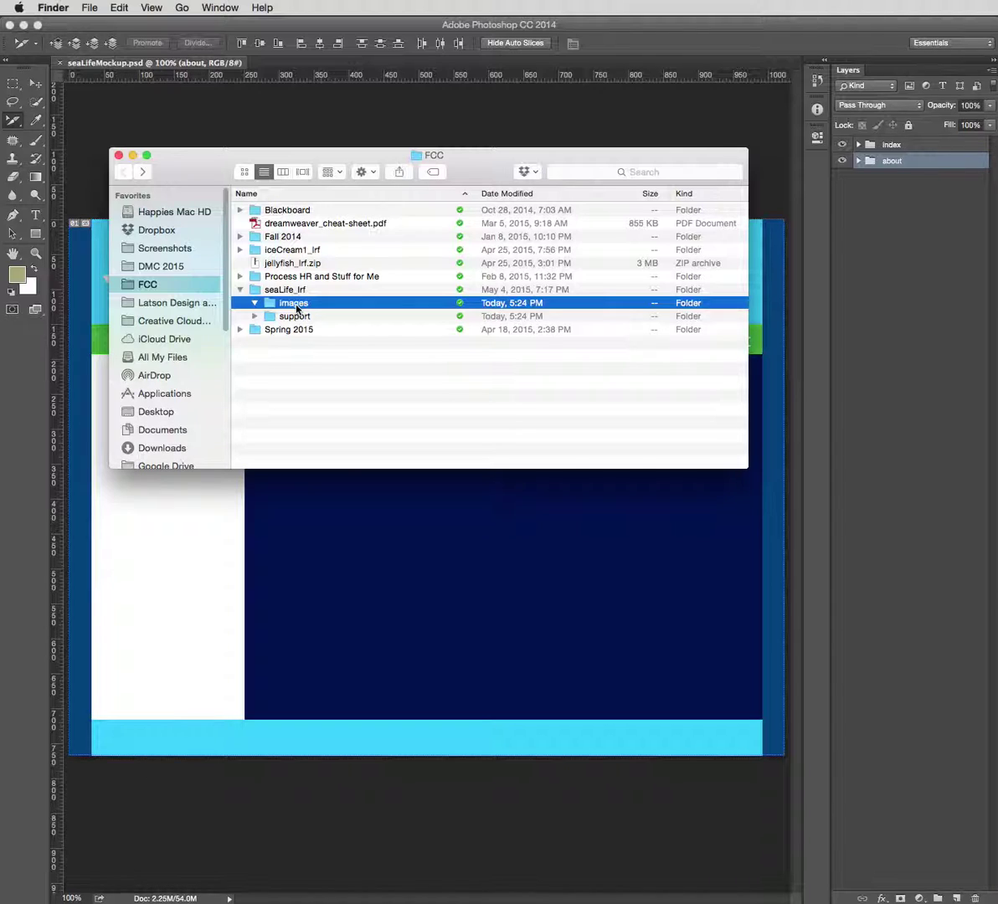
left_click(254, 303)
left_click(255, 317)
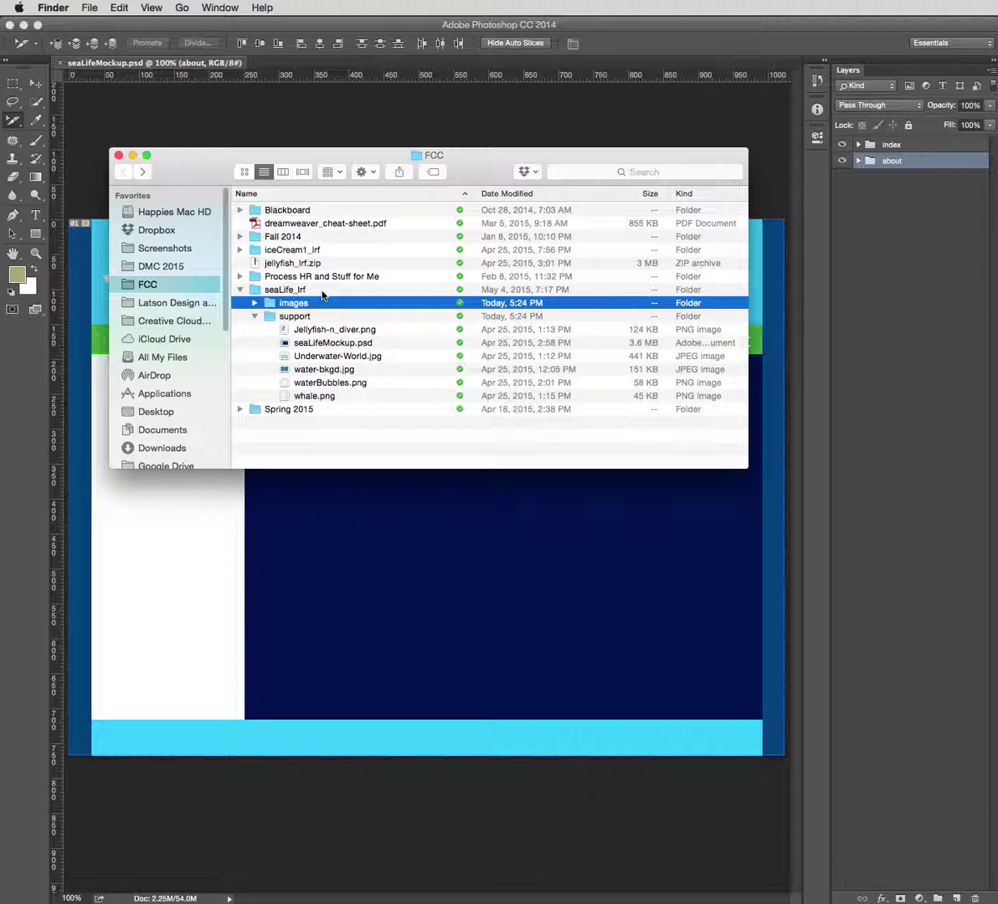
left_click(254, 316)
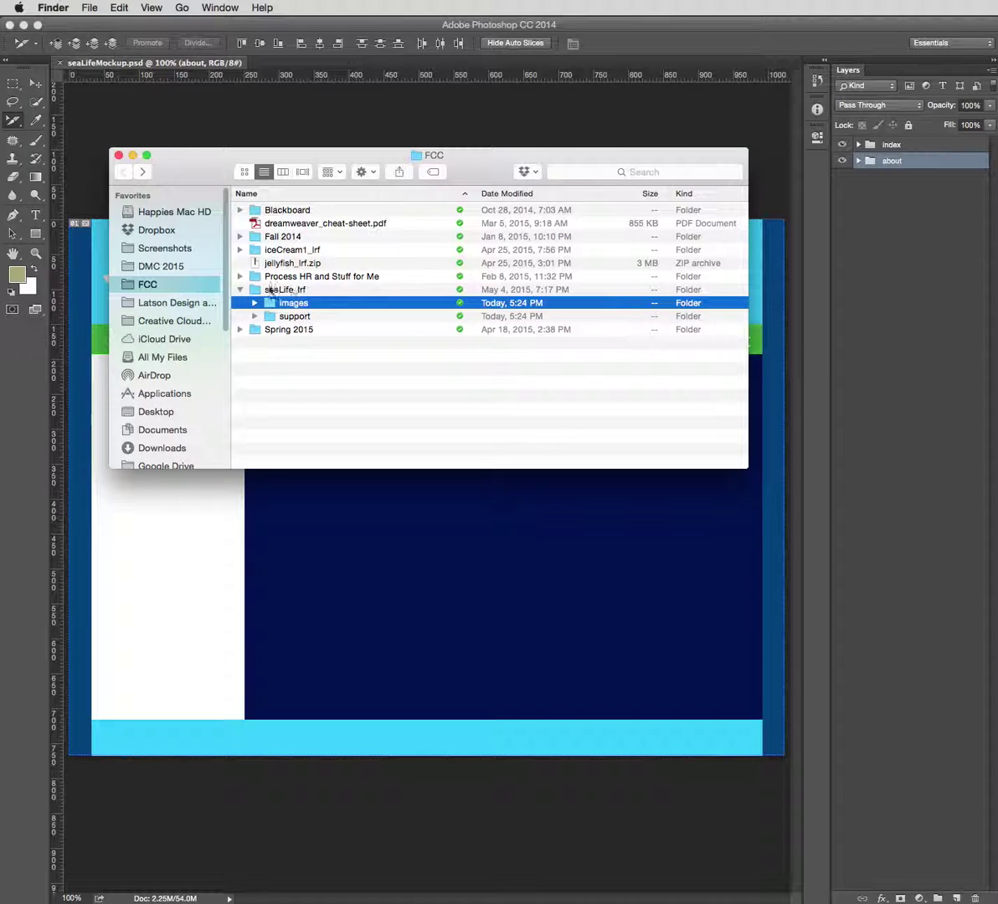
left_click_drag(214, 162, 997, 163)
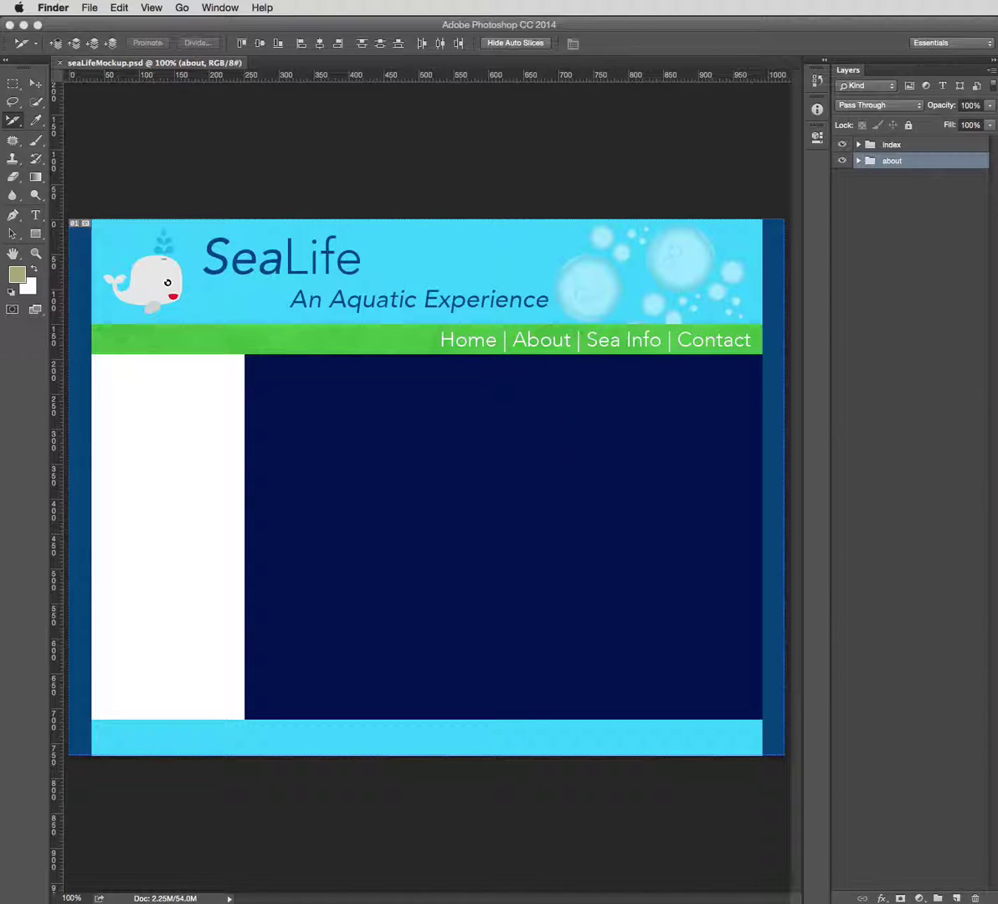
Step: Select the index group and add vertical guides at the page content's outer edges, just past the whale, and beside the bubbles
left_click(889, 147)
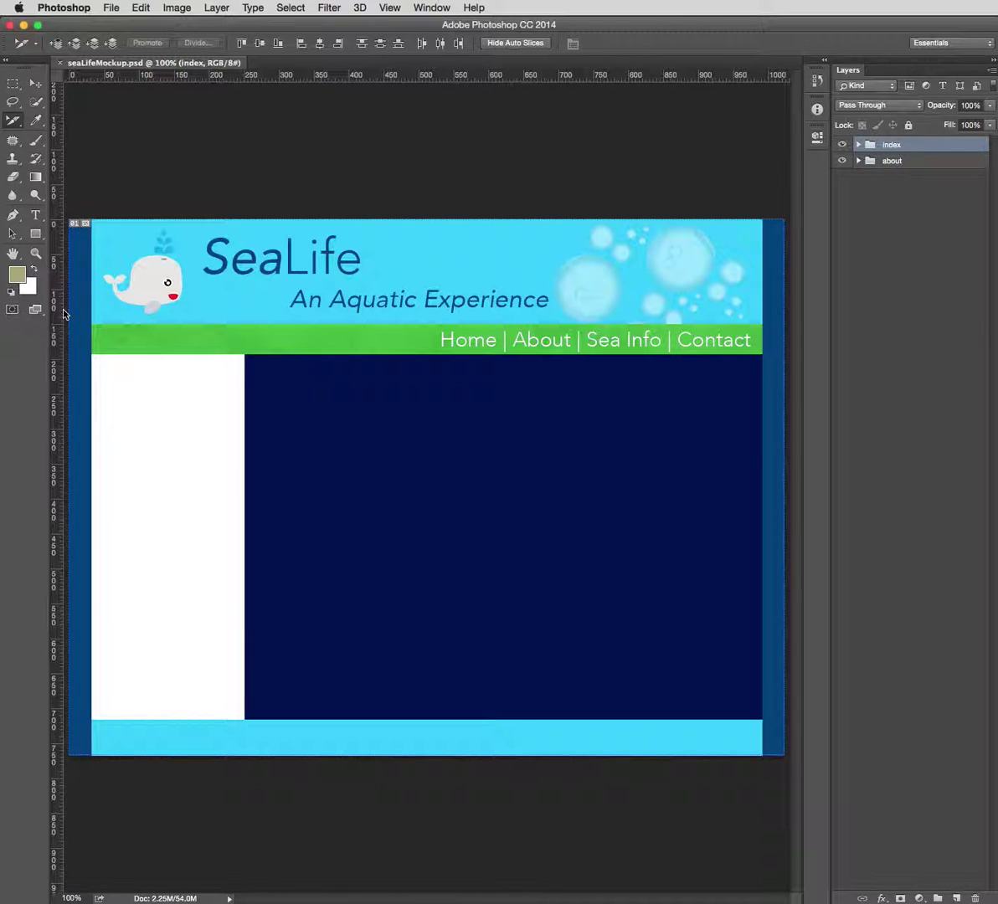
left_click_drag(55, 266, 88, 286)
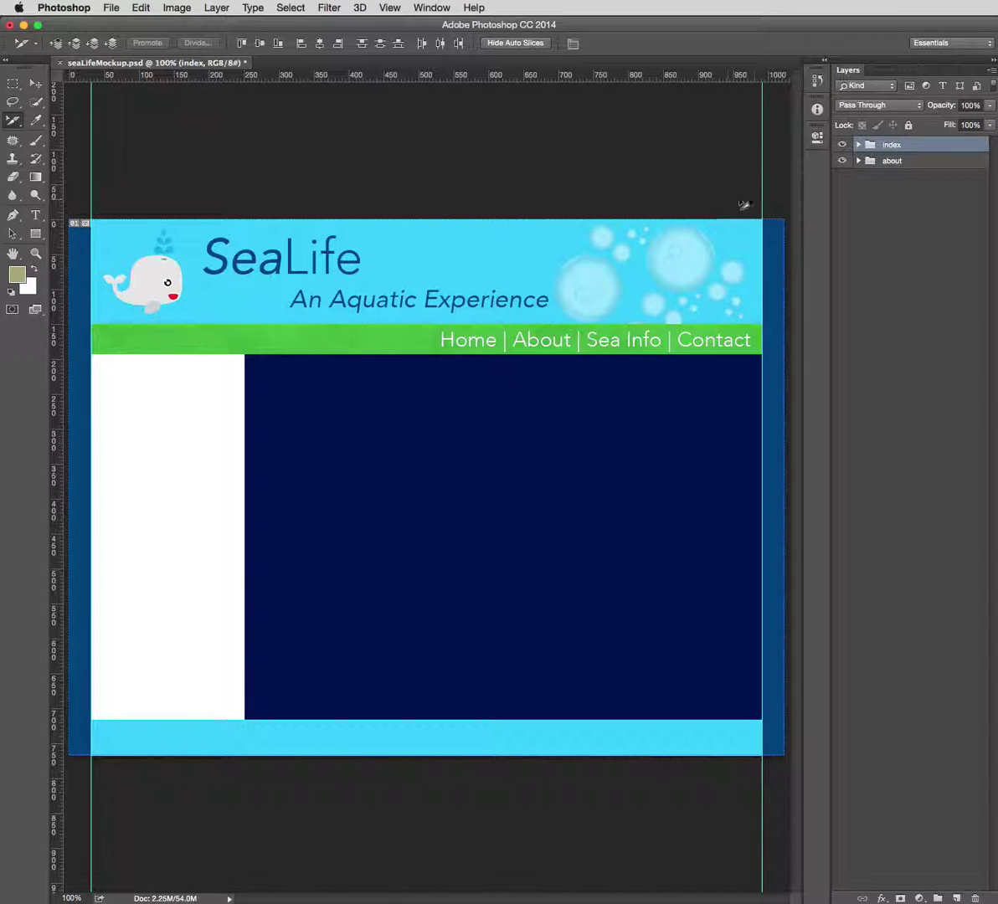
left_click_drag(55, 218, 202, 224)
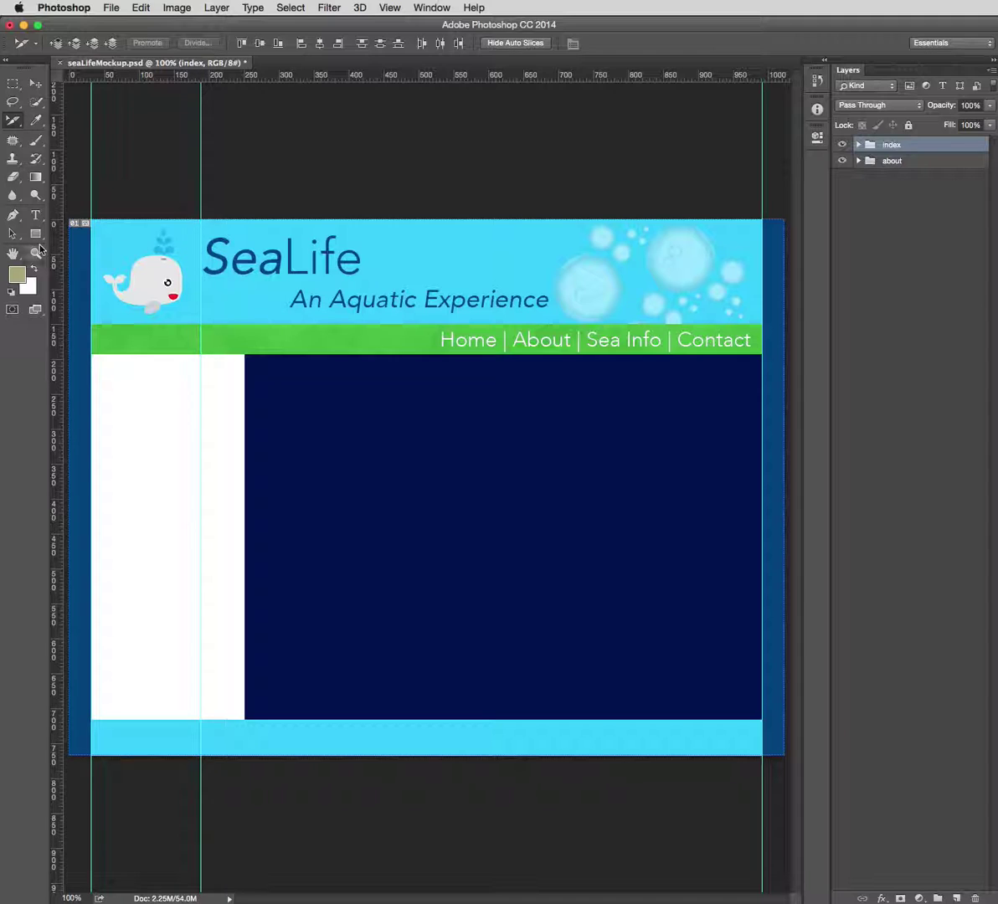
left_click_drag(55, 236, 554, 246)
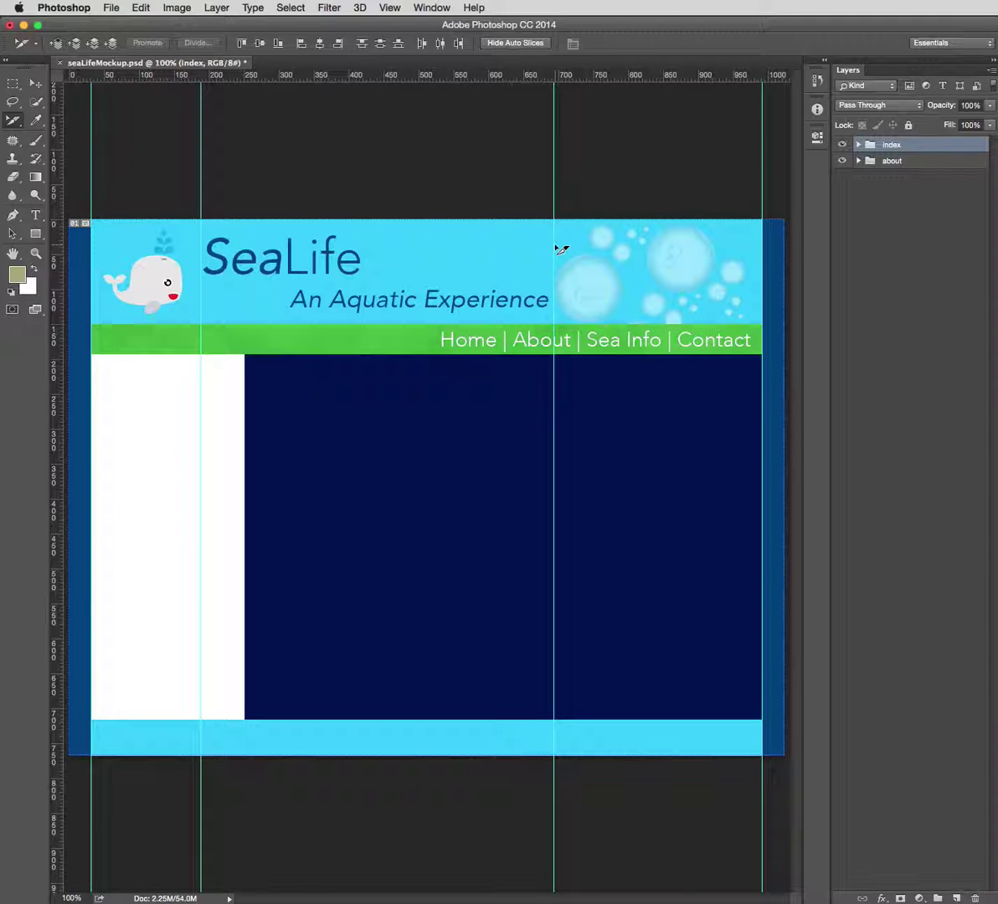
Step: Shift the guide beside the bubbles to the tagline's end and add horizontal guides at the header's top and bottom edges
left_click(559, 248)
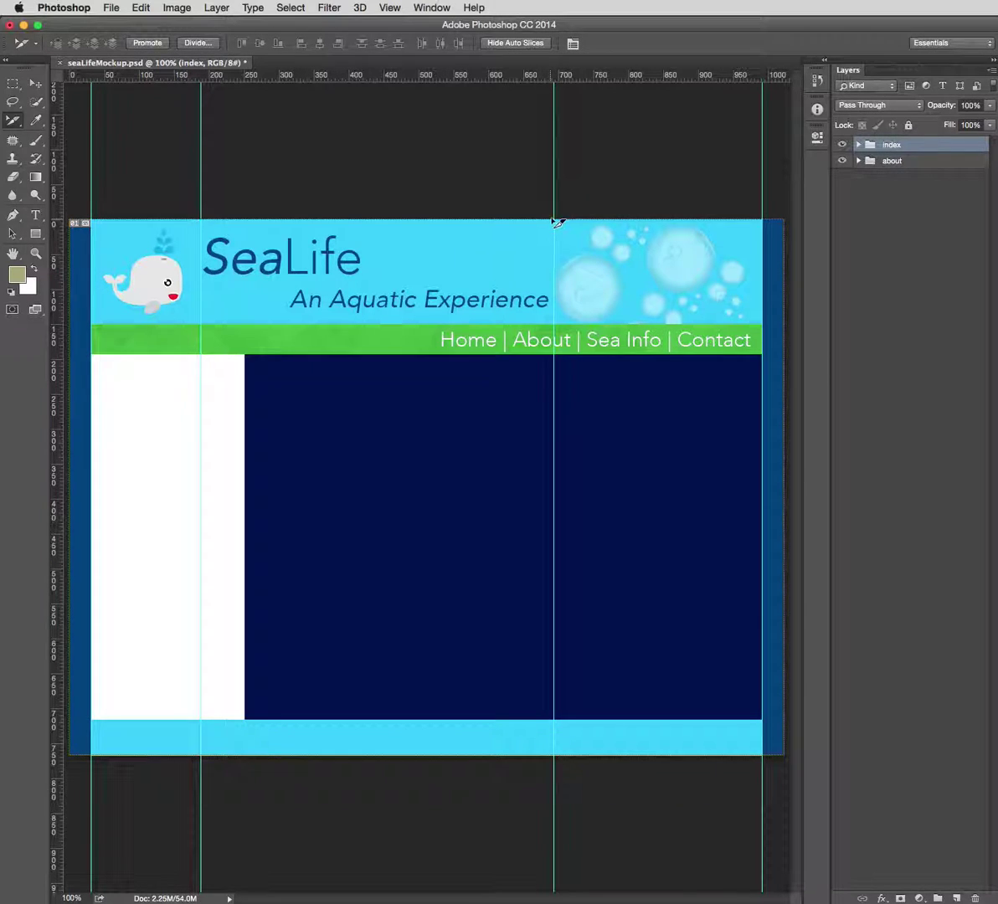
key("v")
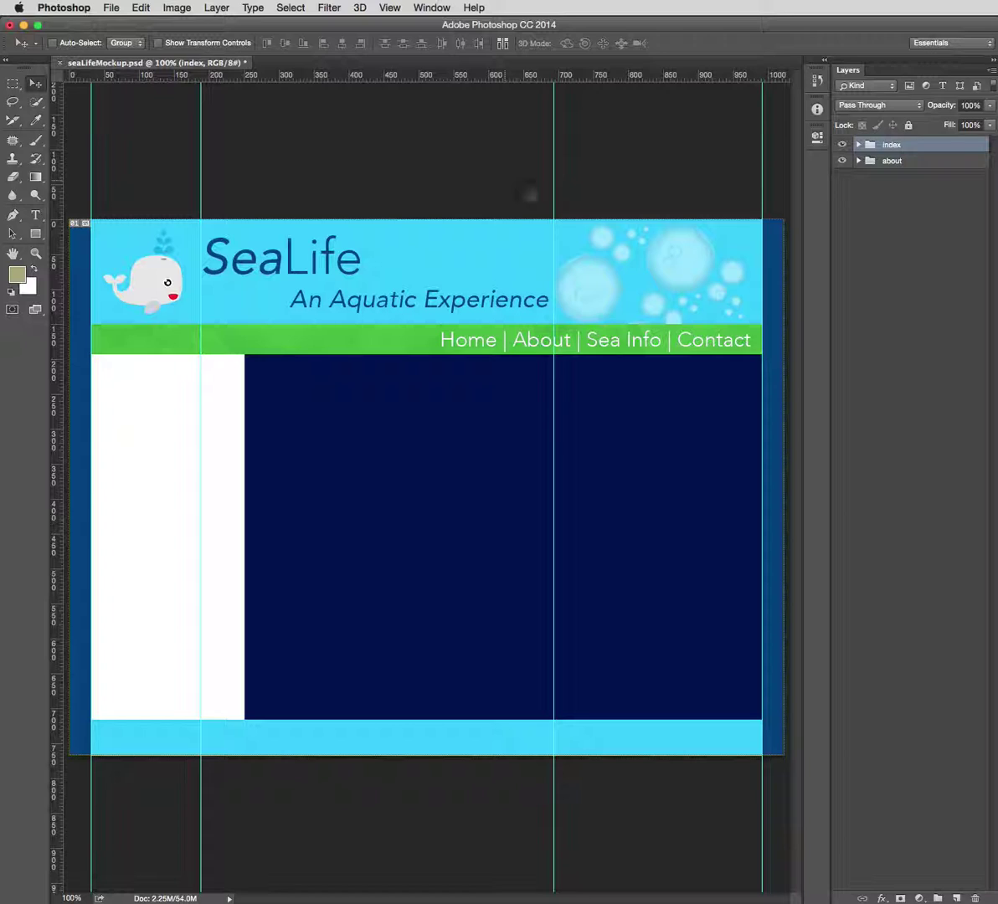
left_click_drag(552, 195, 550, 197)
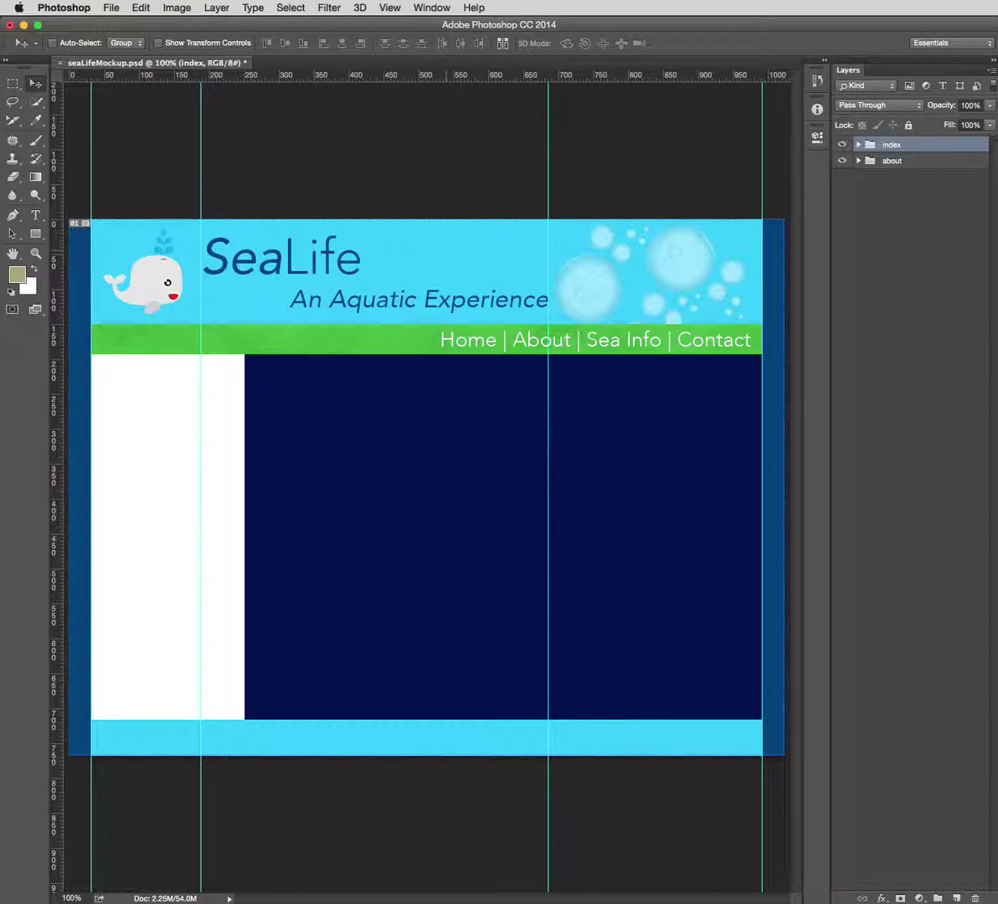
left_click_drag(320, 74, 401, 219)
left_click_drag(351, 73, 424, 325)
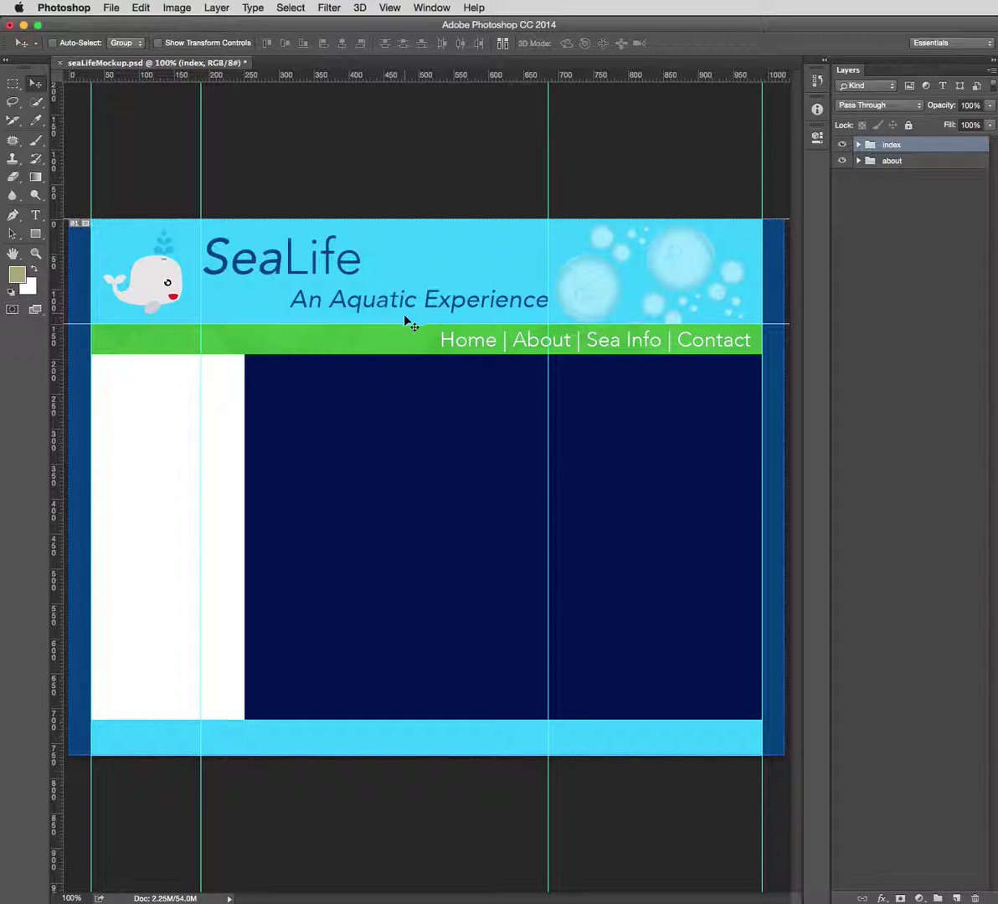
Step: Draw slices along the guides around the whale, about 156 × 150 px, and the bubbles, about 306 × 150 px
left_click(13, 122)
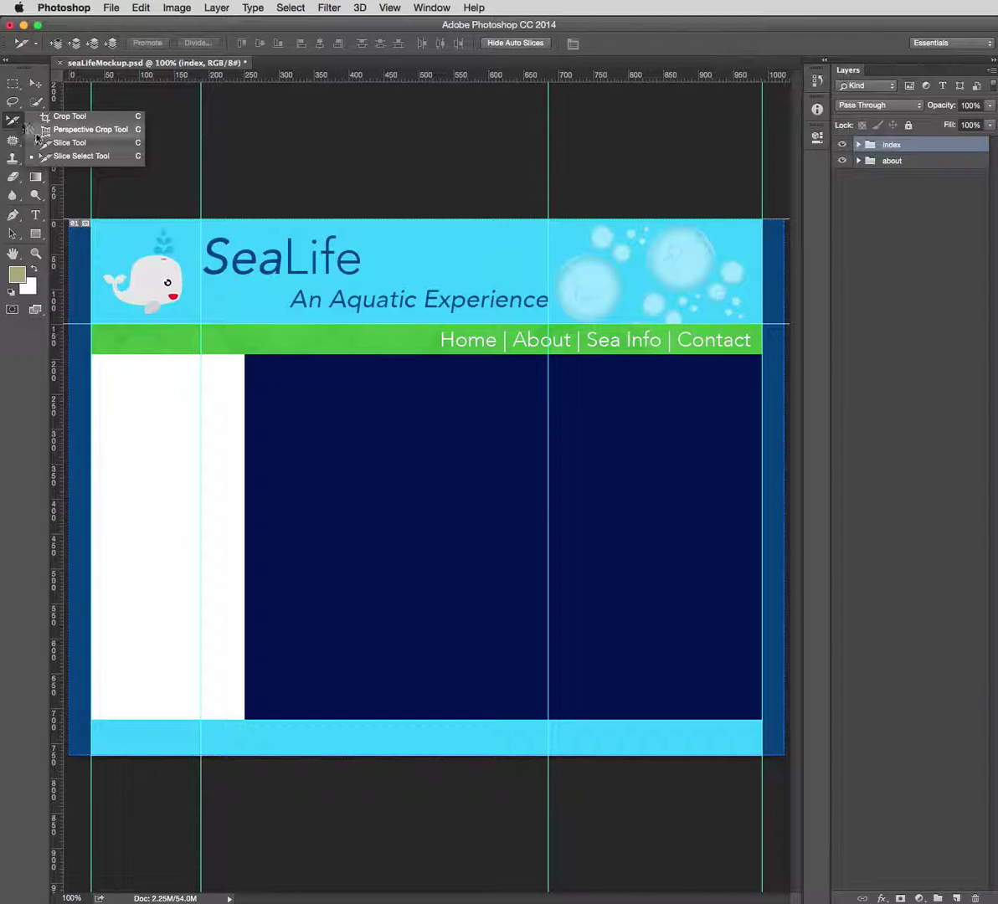
left_click(70, 143)
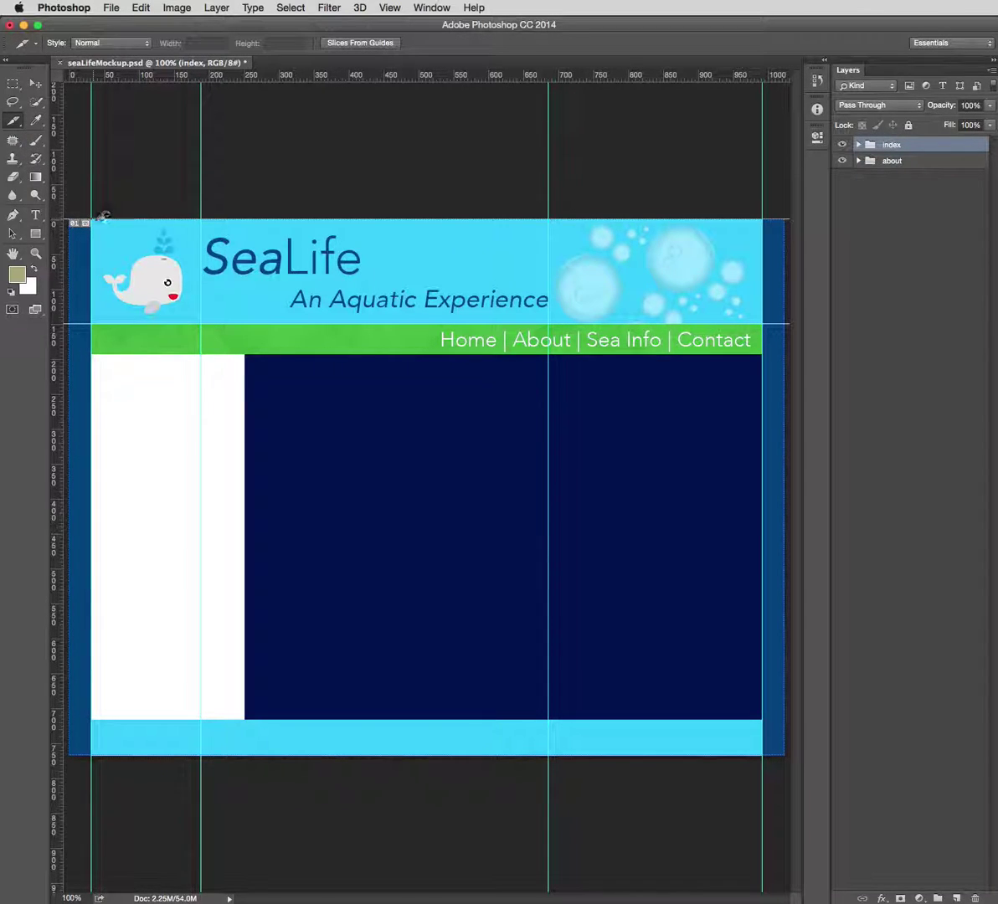
left_click_drag(92, 219, 211, 320)
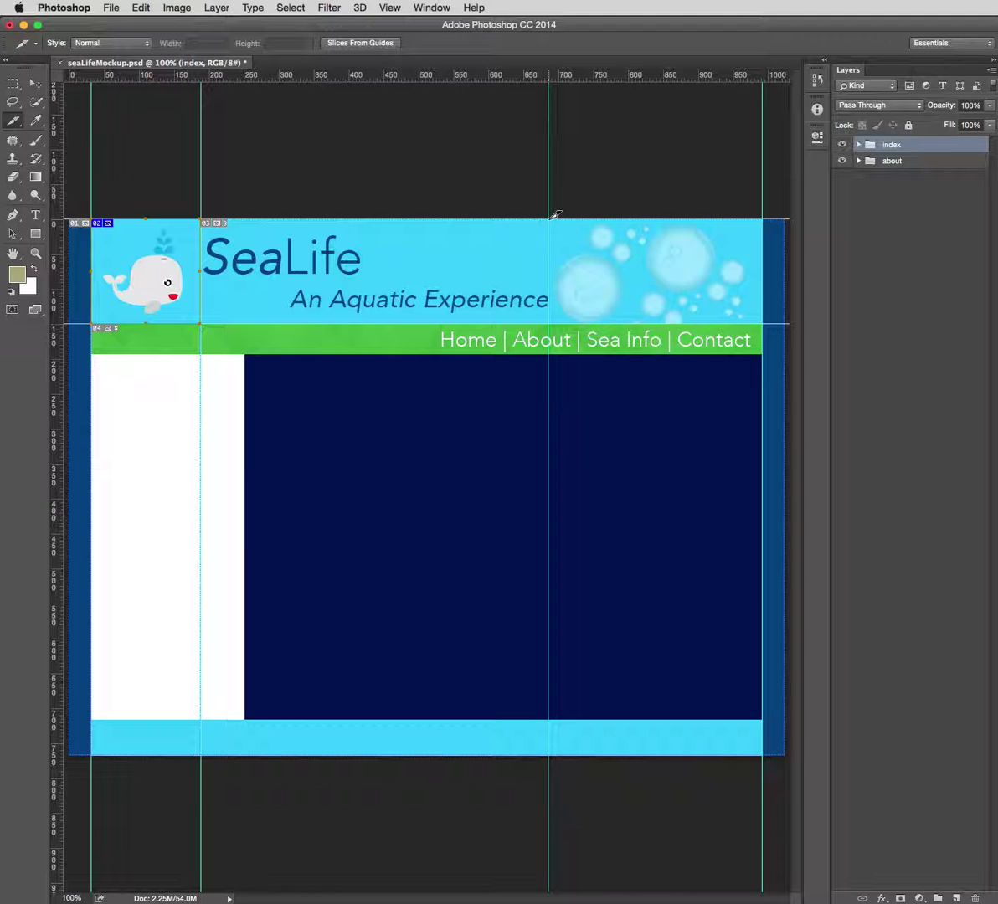
left_click_drag(555, 215, 756, 321)
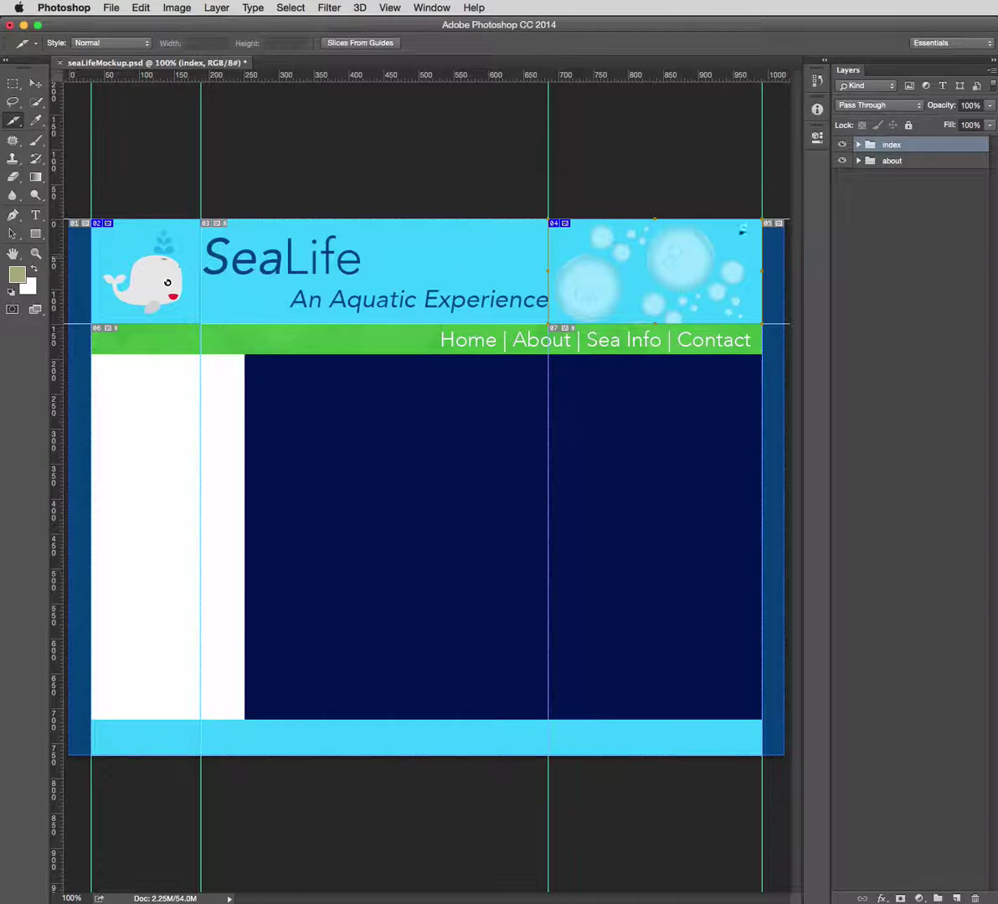
Step: Name the whale slice whale_img in its slice options
left_click(16, 125)
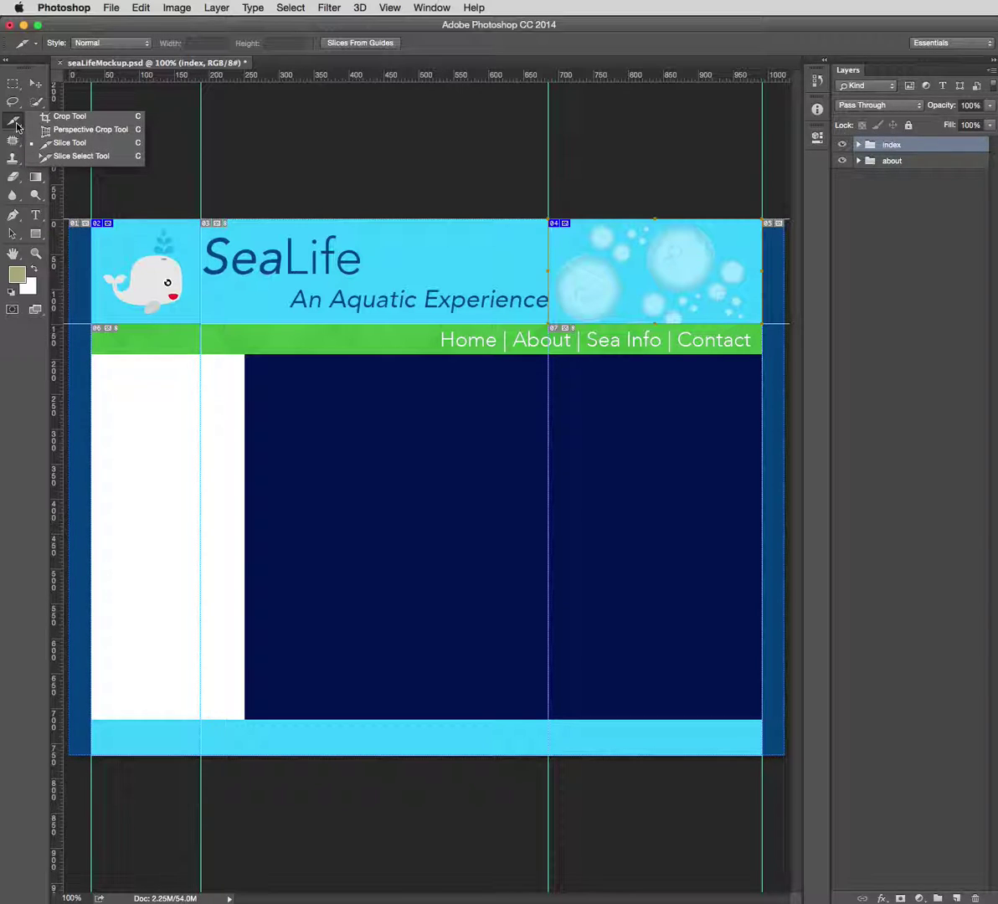
left_click(107, 156)
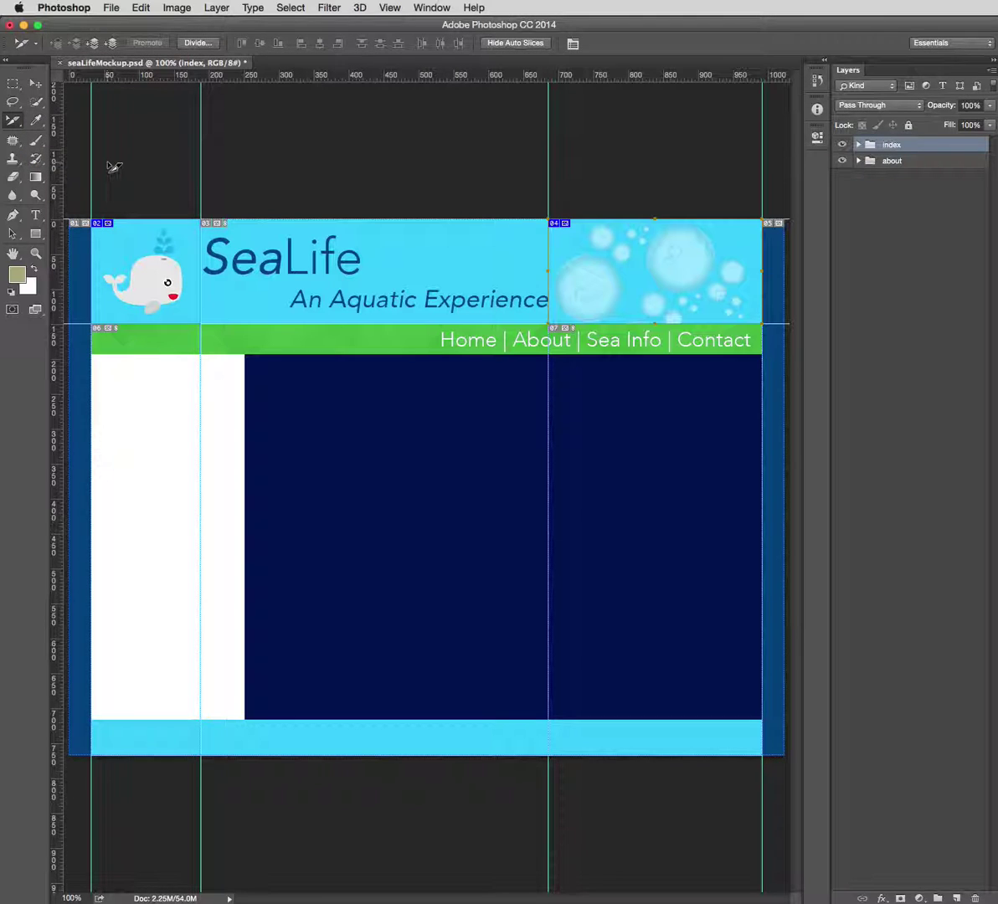
double_click(132, 241)
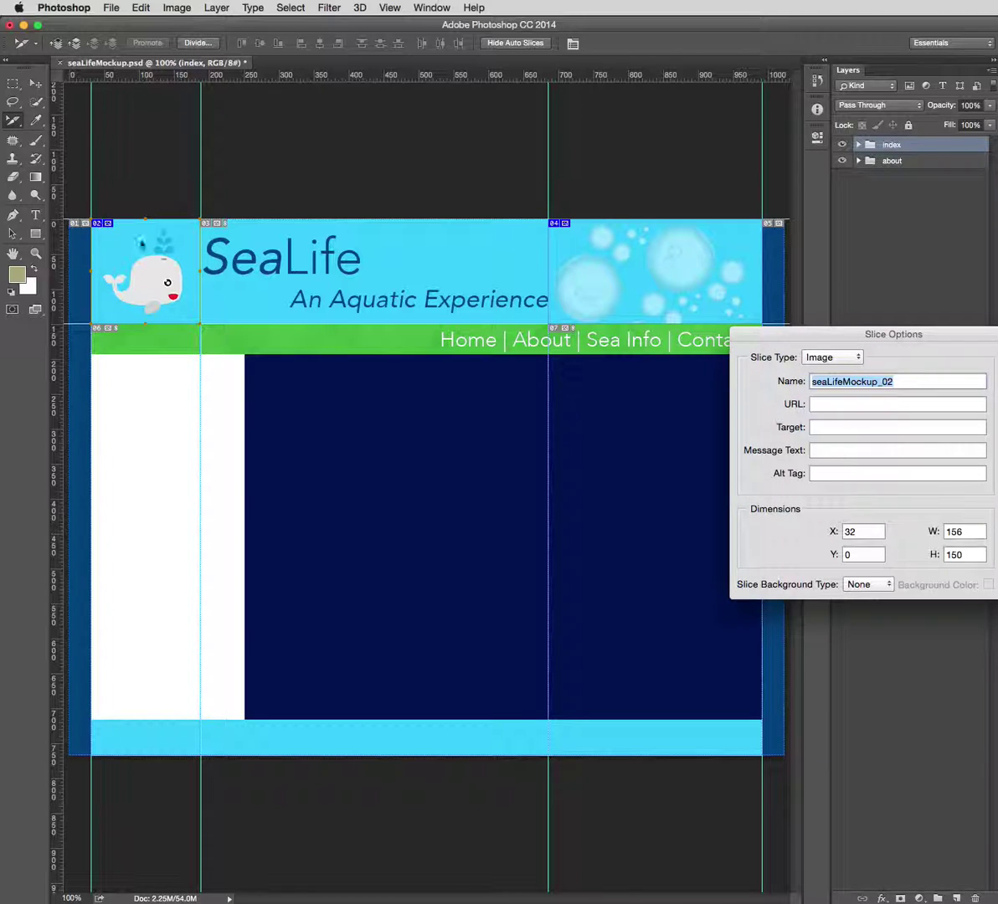
left_click_drag(849, 331, 575, 259)
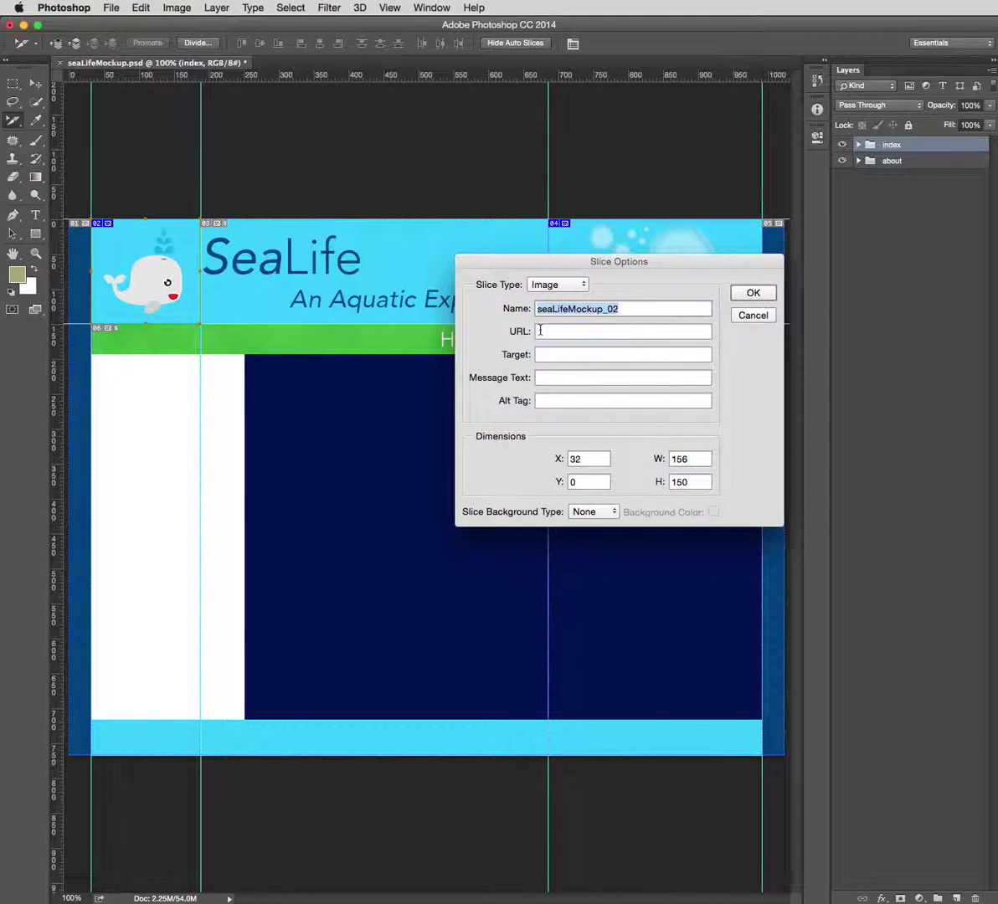
type("wha")
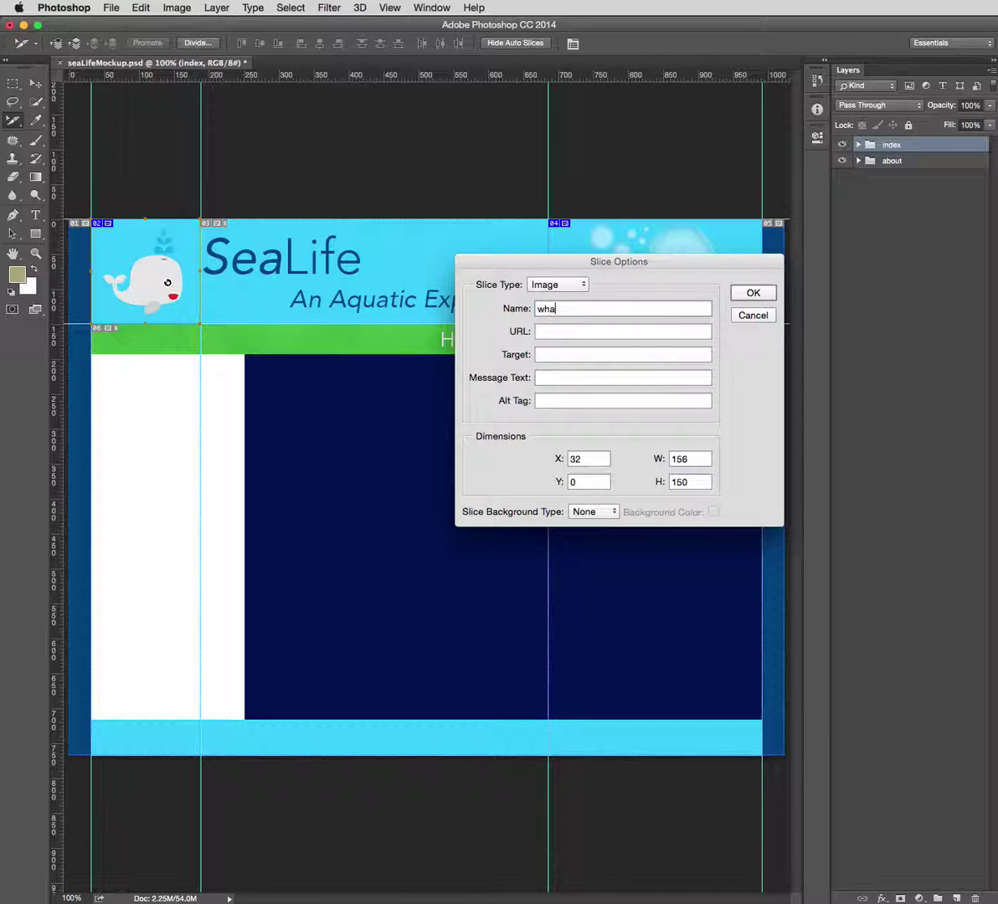
type("le_img")
left_click(753, 293)
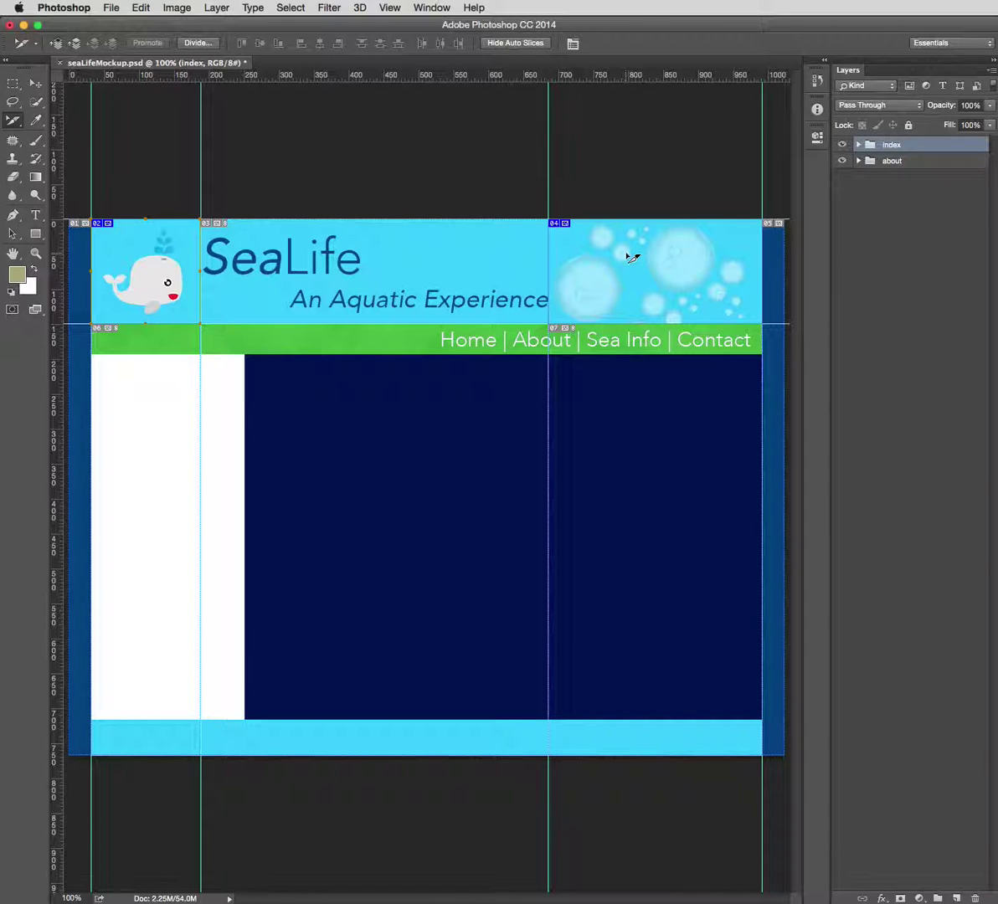
Step: Name the bubbles slice bubbles_img in its slice options
double_click(628, 257)
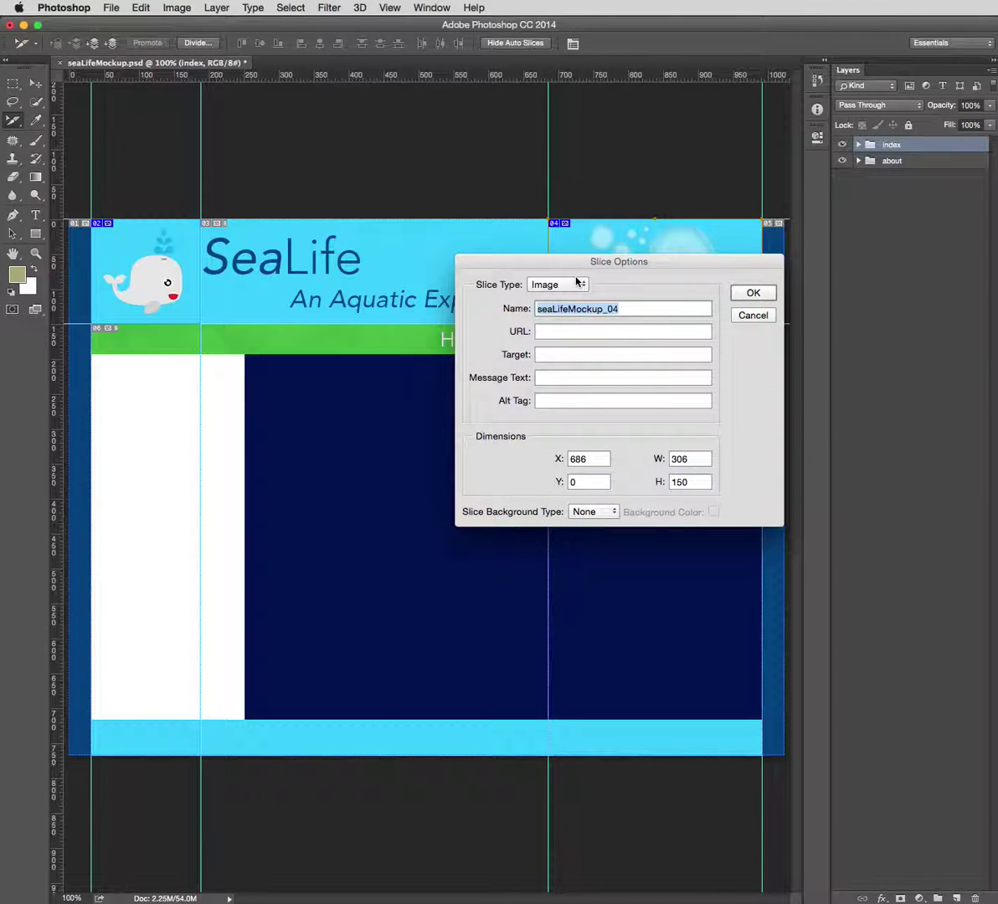
type("b")
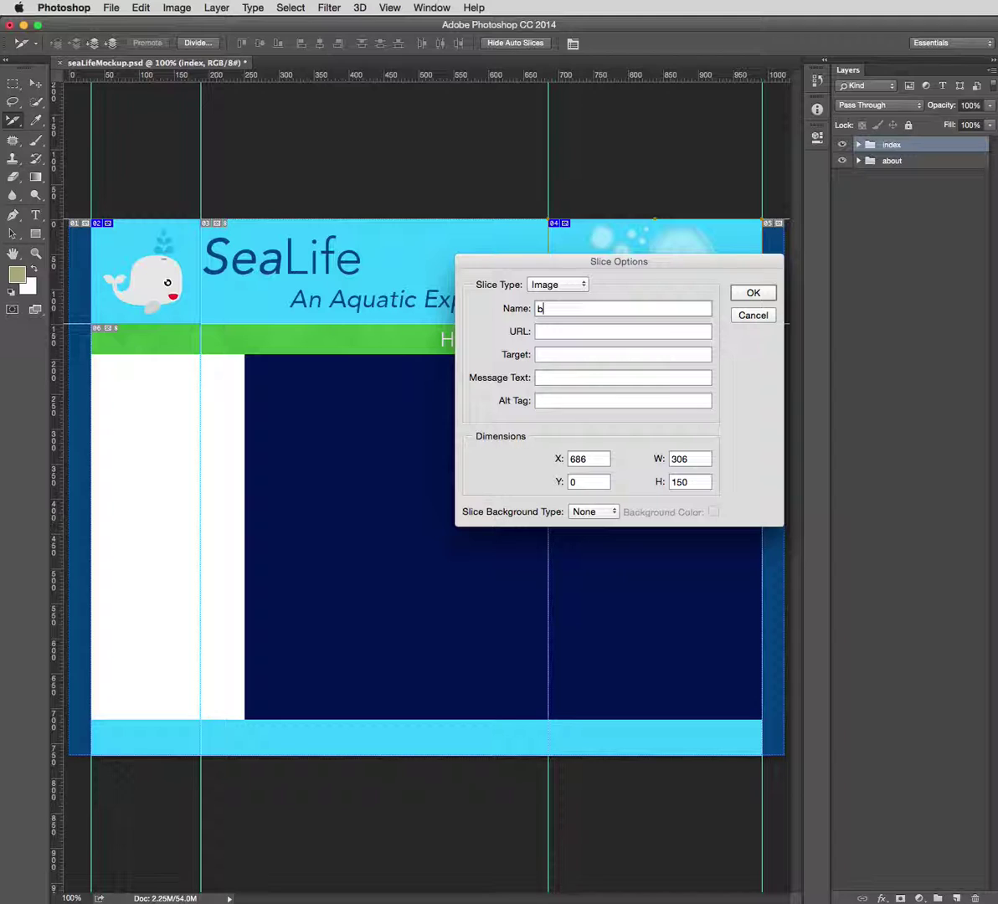
type("ubbles_img")
left_click(754, 293)
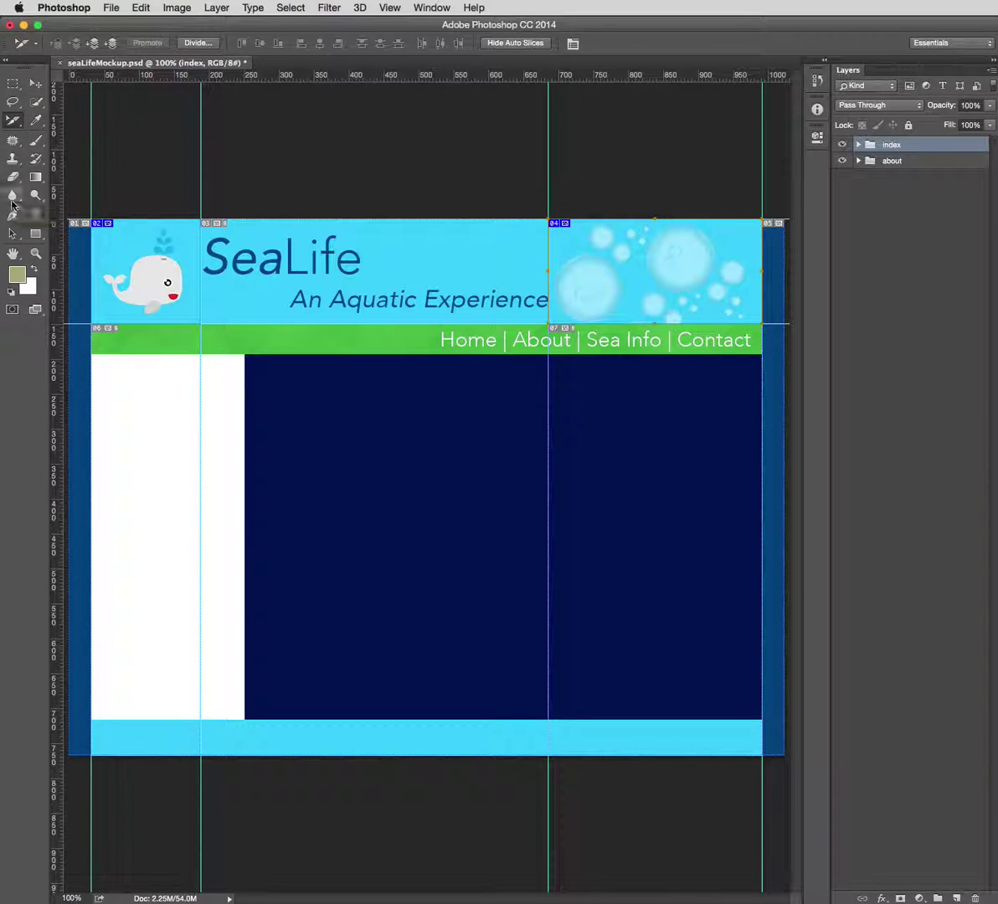
Step: Sample the header's light blue and the navigation bar's green in the foreground color picker to read their hex codes, and cancel
left_click(36, 123)
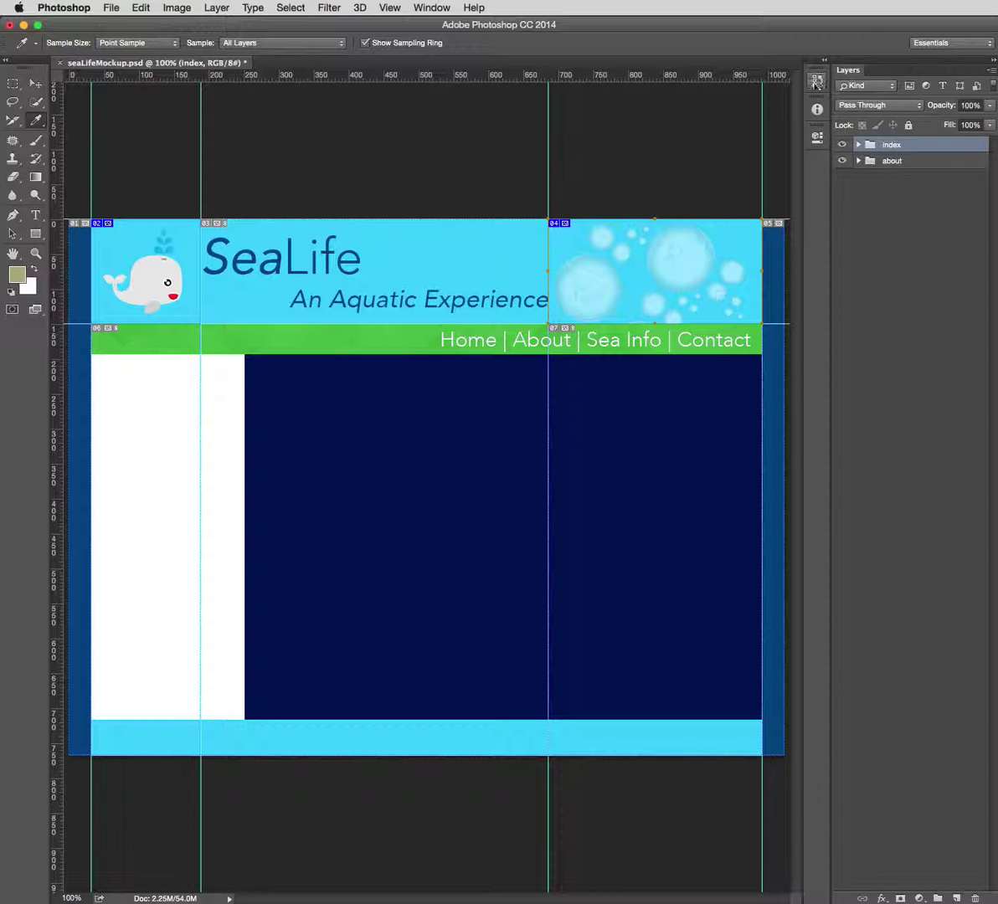
left_click(16, 275)
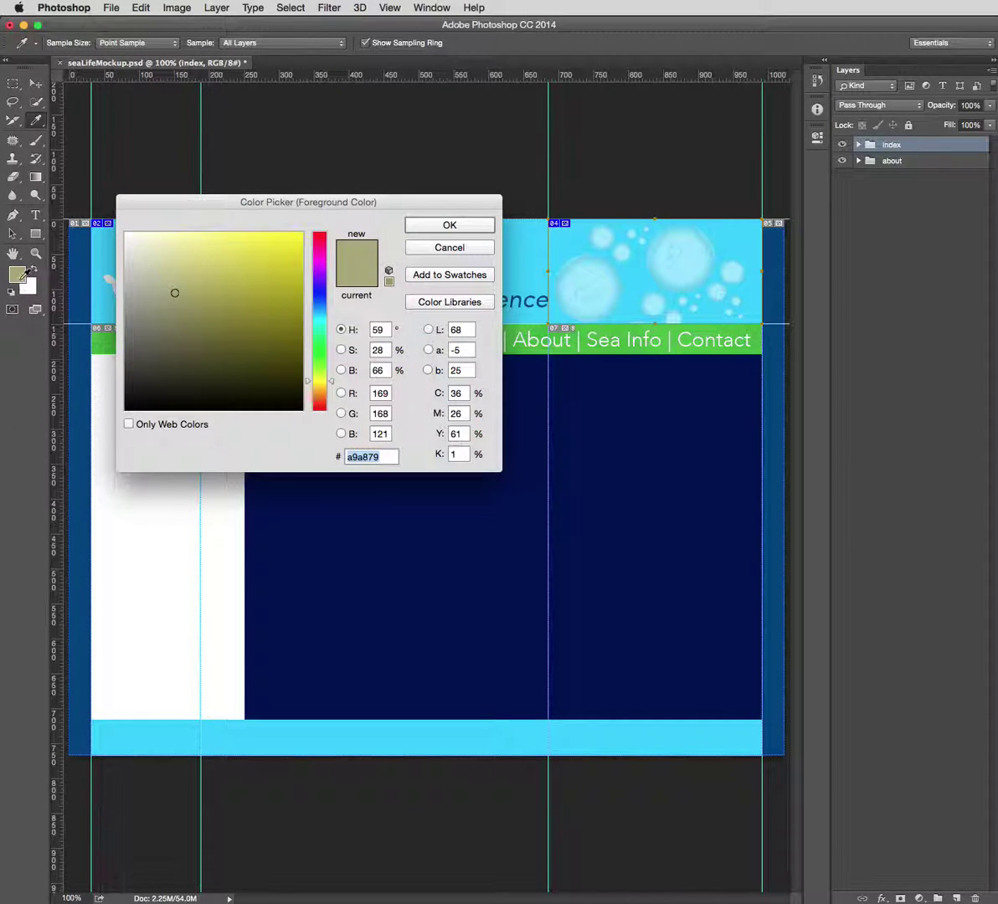
left_click_drag(251, 195, 736, 446)
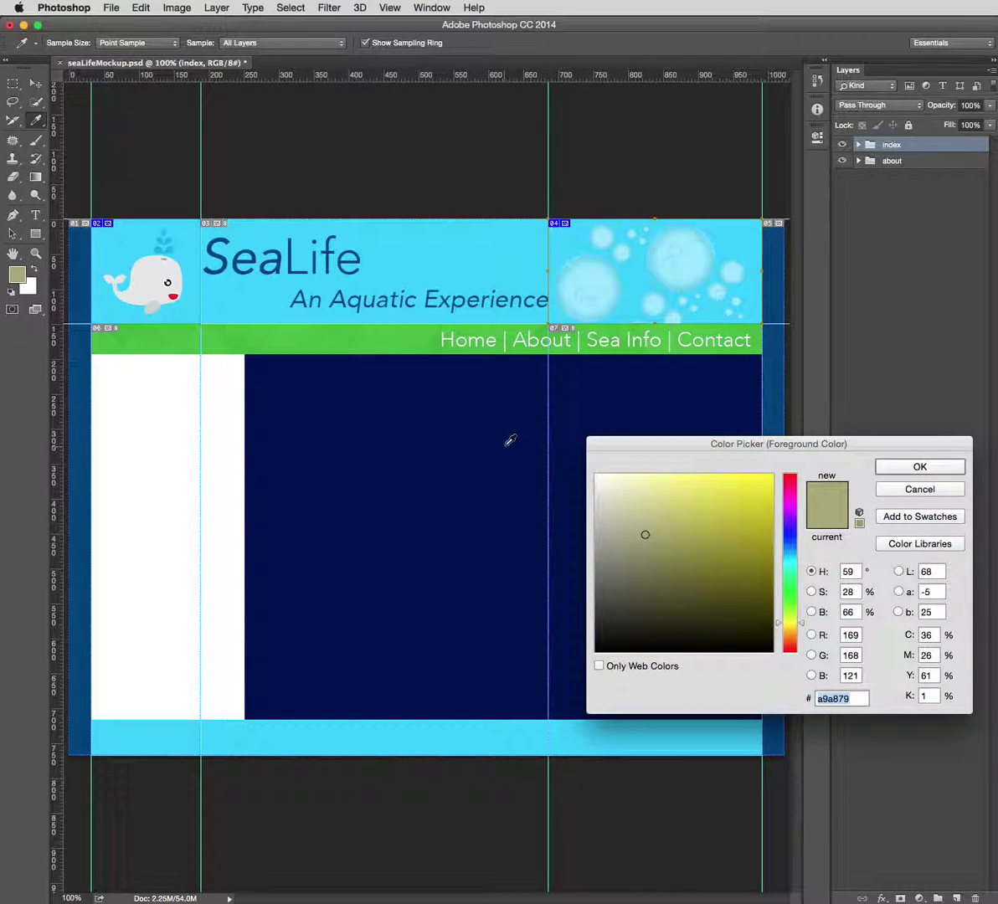
left_click(388, 236)
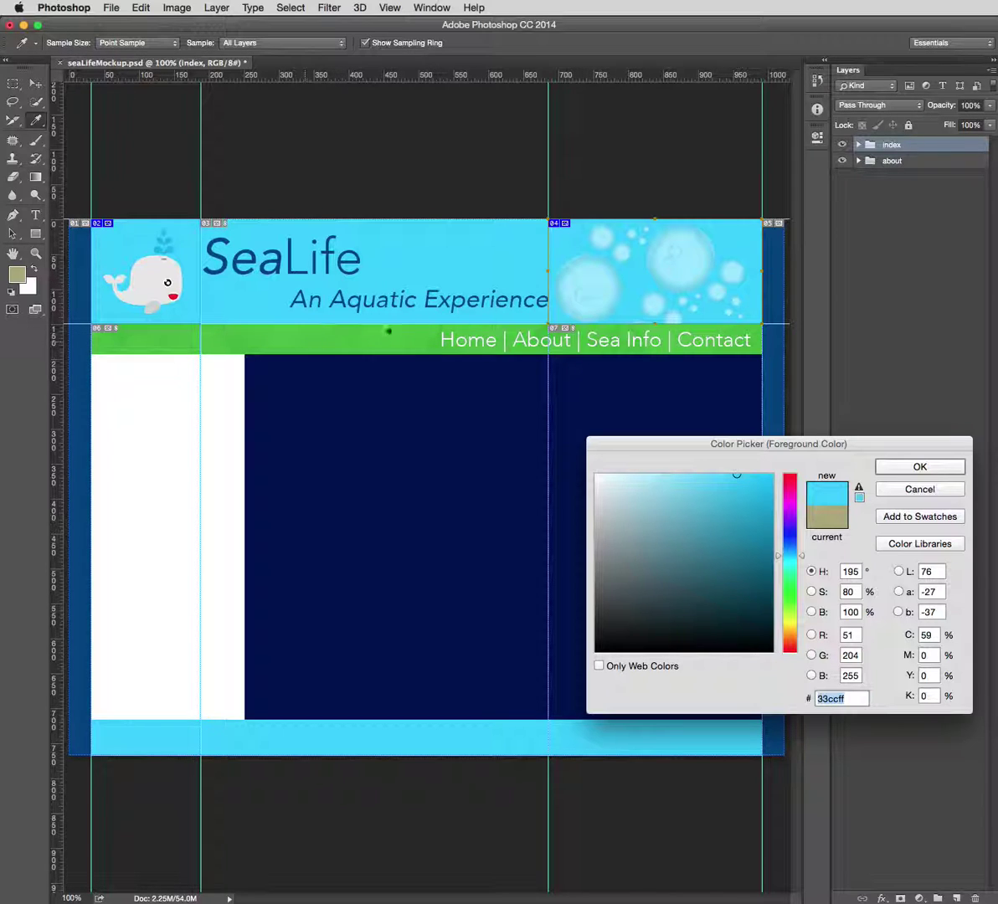
left_click(758, 332)
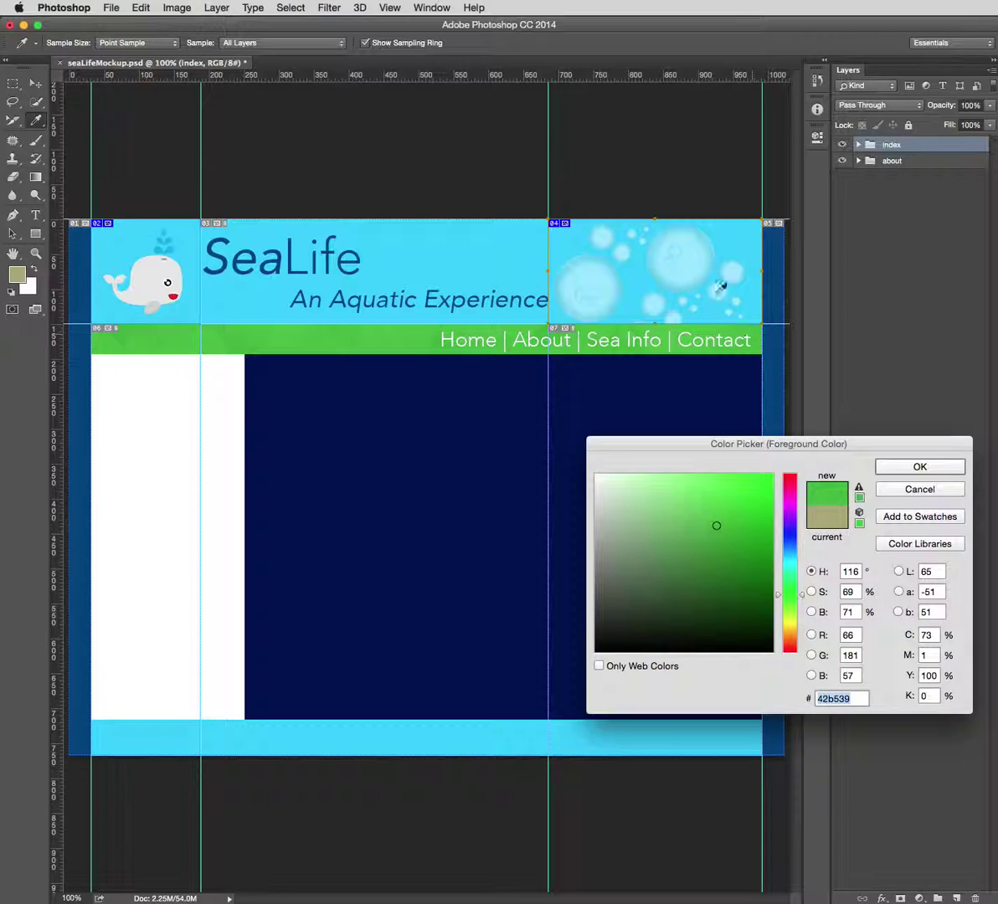
left_click(920, 493)
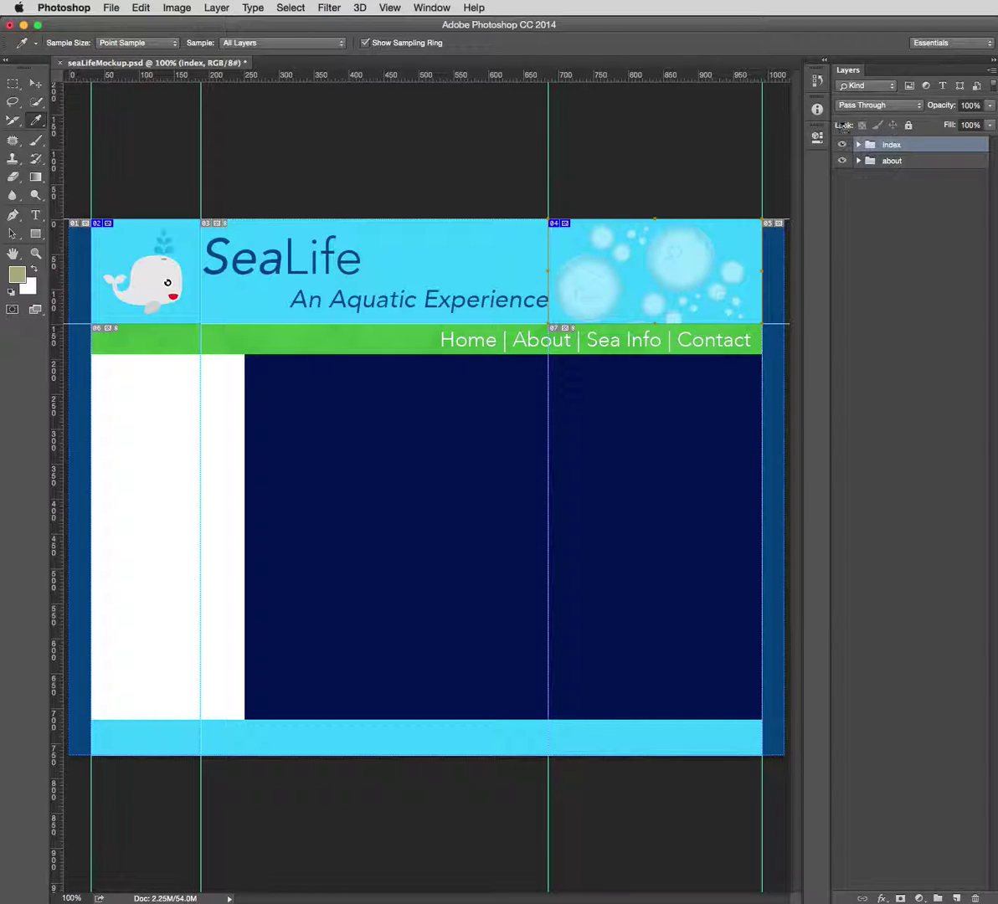
Step: Display the color swatches and place them just below the layer groups
left_click(817, 82)
left_click(818, 82)
left_click(433, 9)
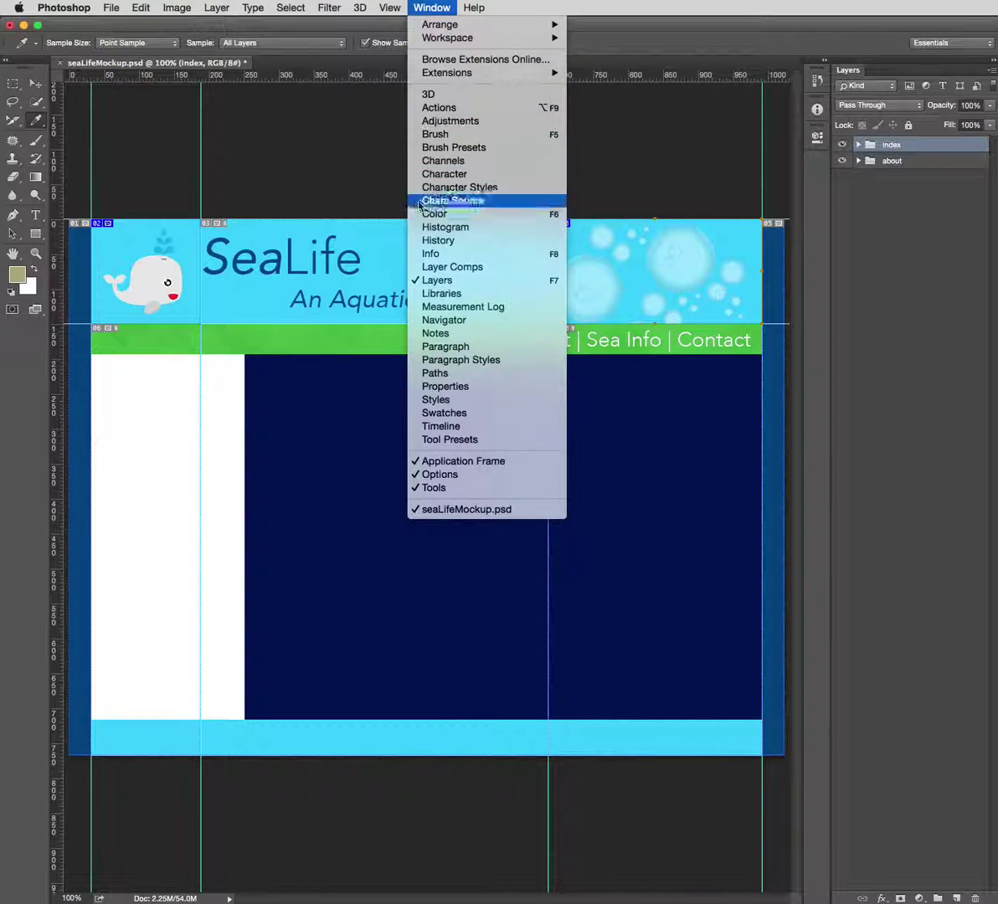
left_click(430, 413)
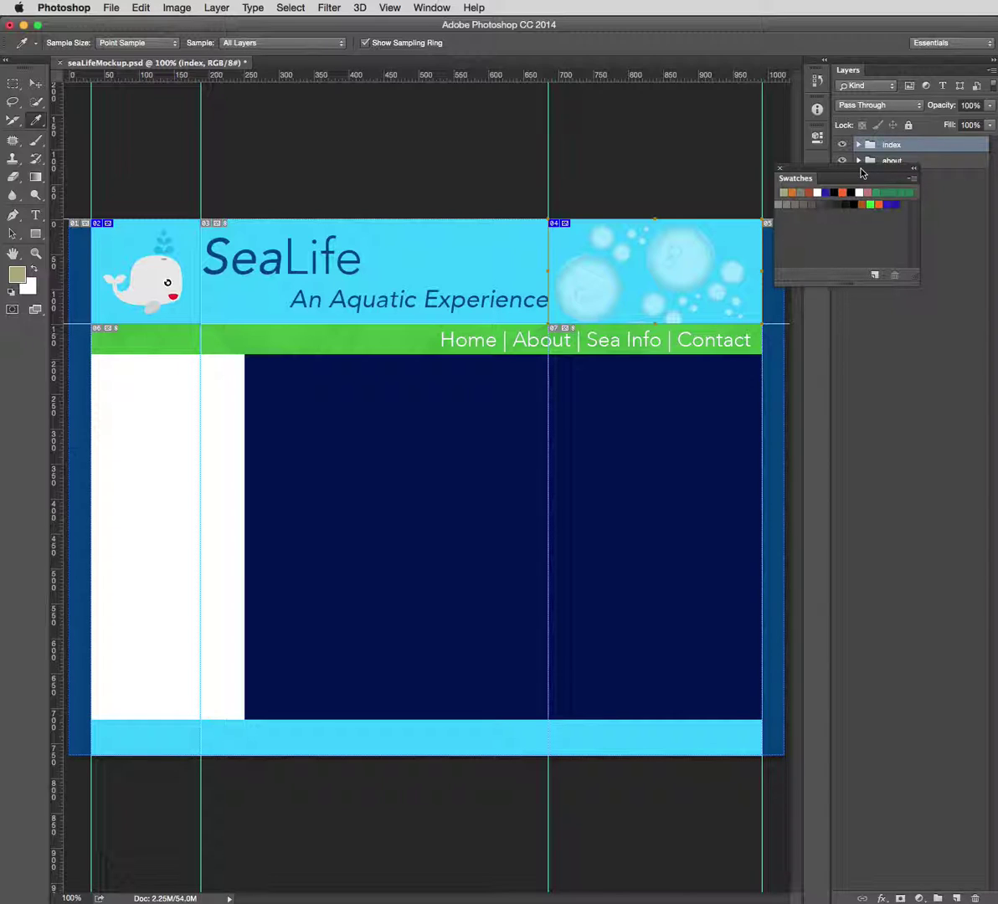
left_click_drag(863, 173, 920, 189)
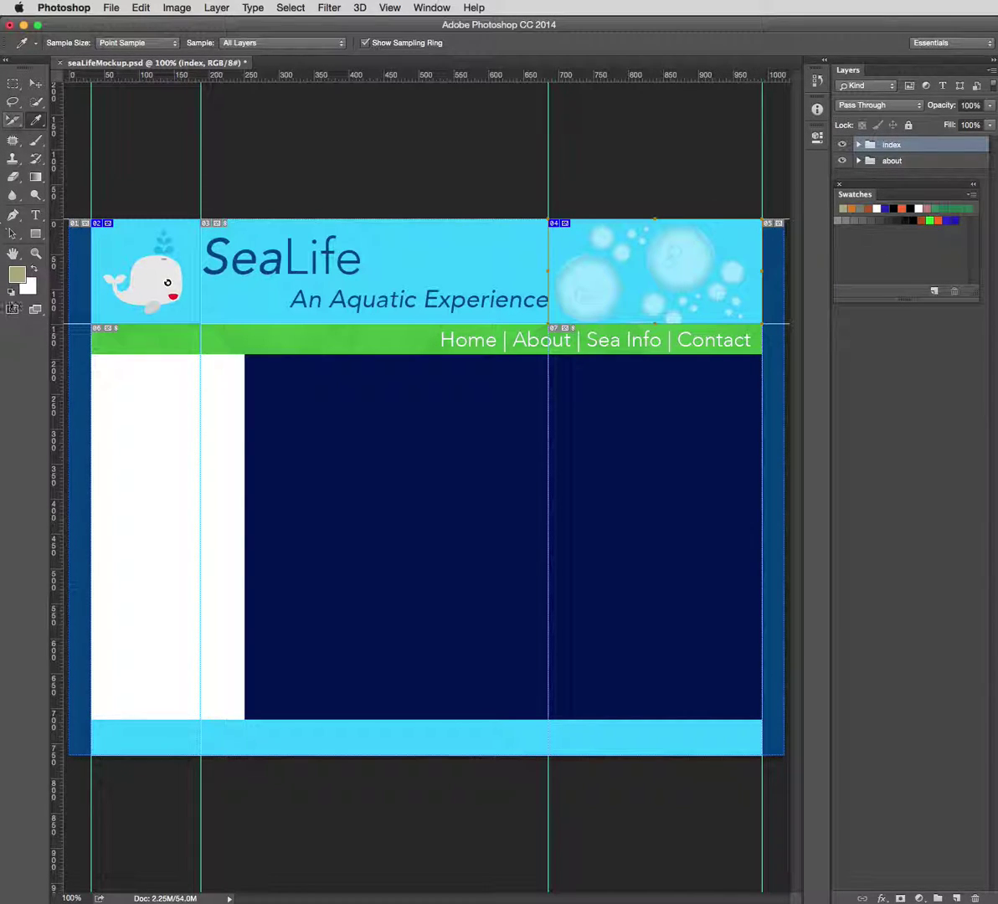
Step: Preview hex colors 66ff00 and 33cc99, and 66ff00 again, in the foreground color picker, and cancel
left_click(16, 274)
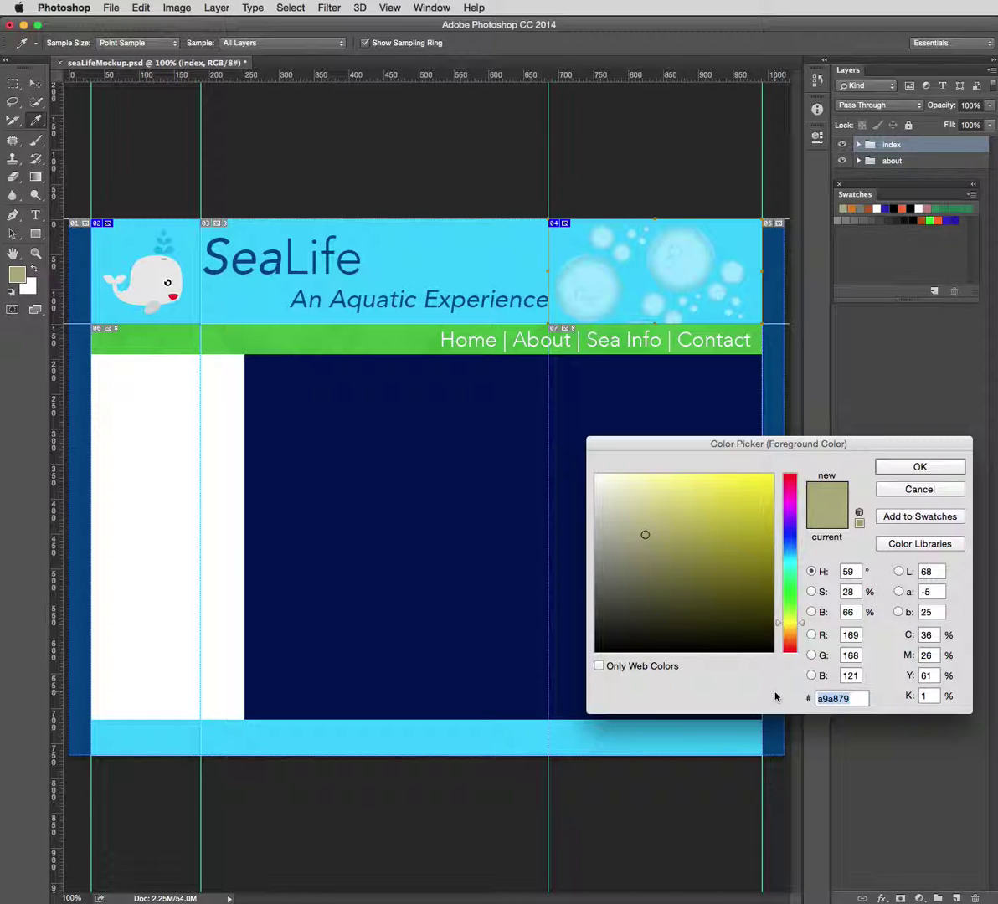
type("66")
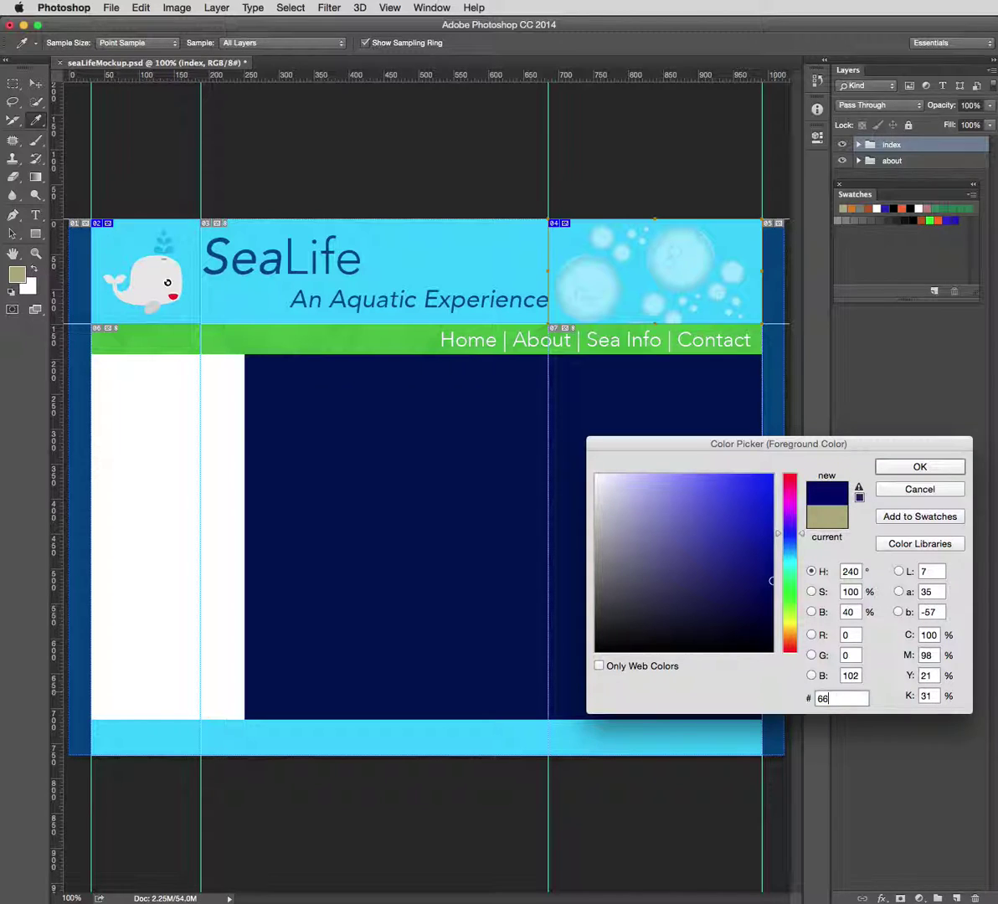
type("ff00")
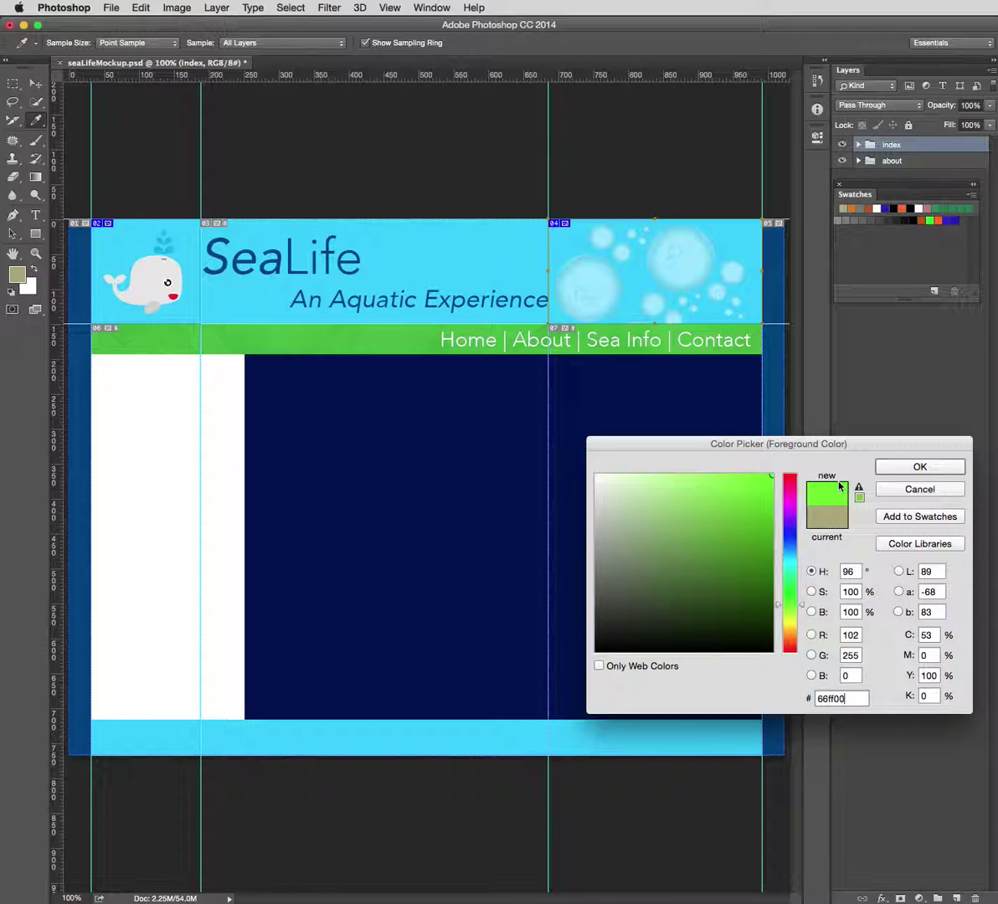
left_click_drag(851, 697, 725, 648)
type("3")
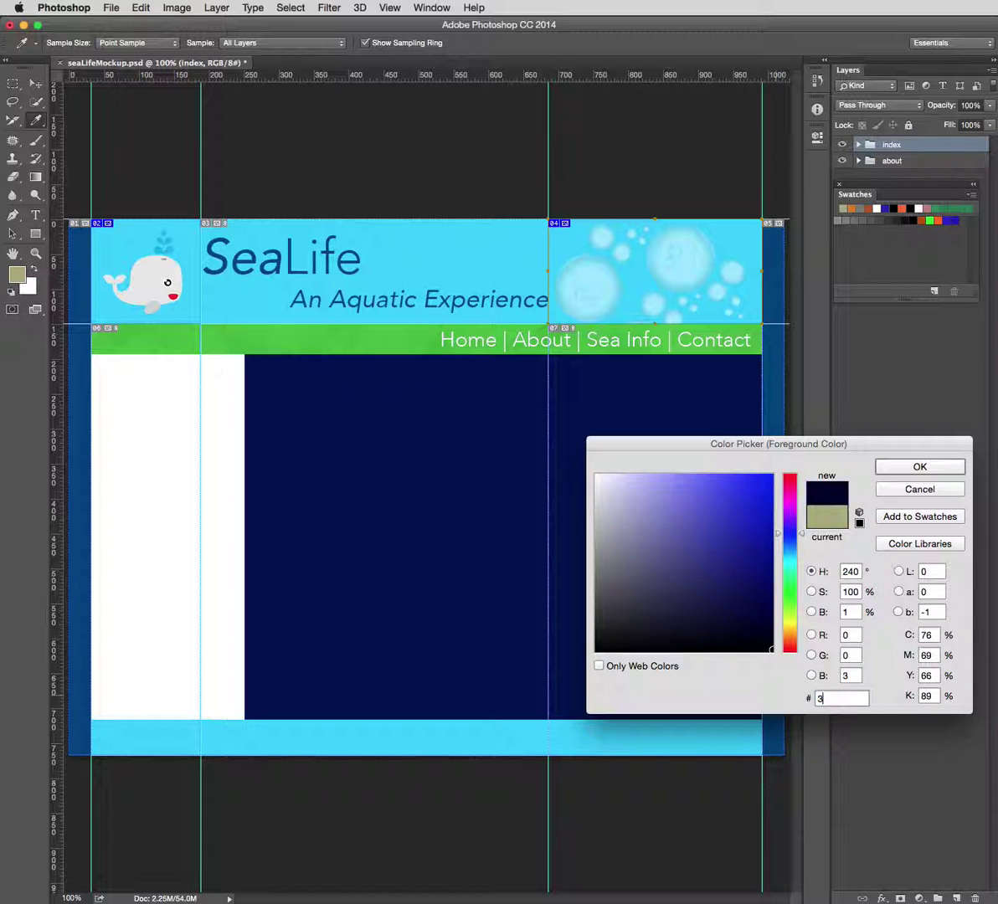
type("3cc99")
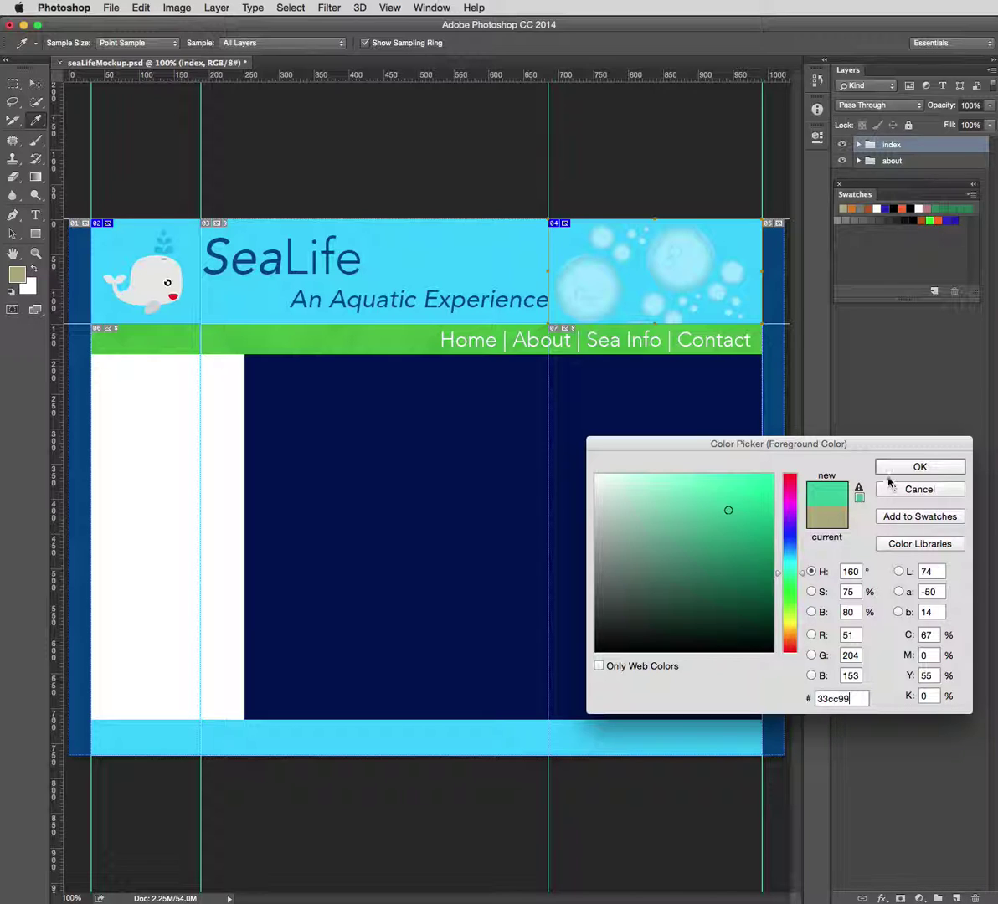
left_click_drag(857, 698, 801, 693)
type("66")
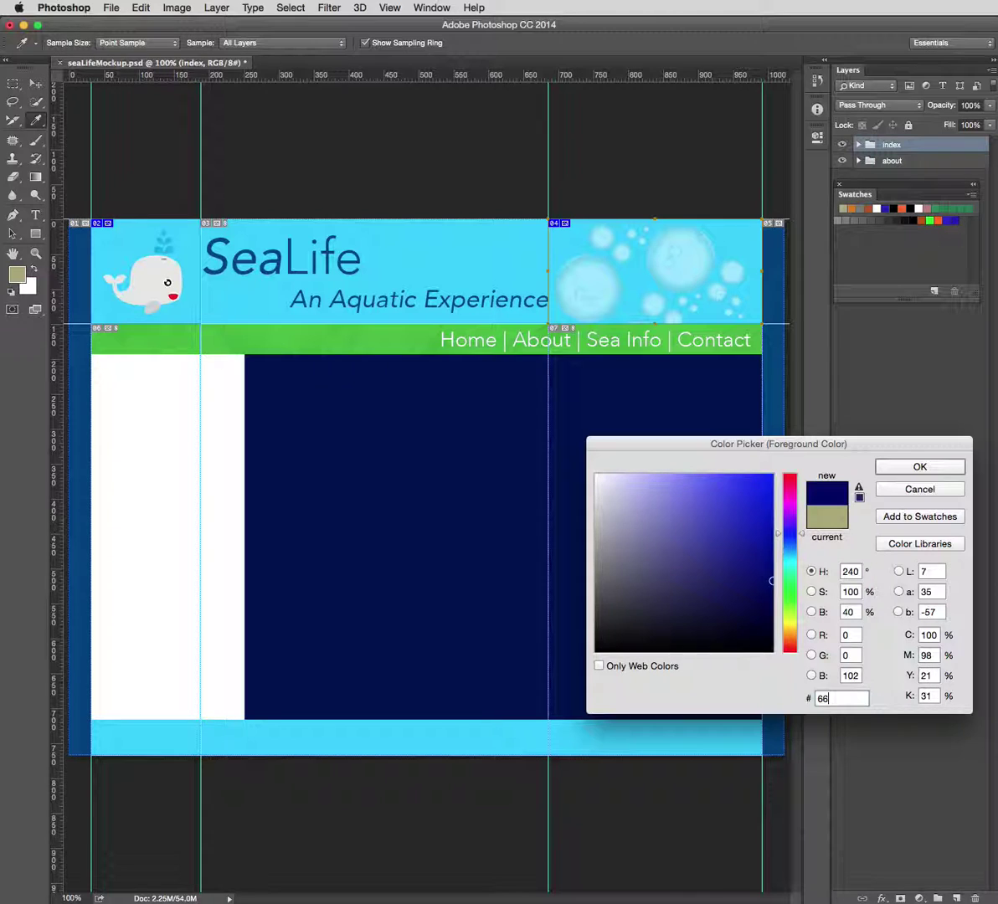
type("ff00")
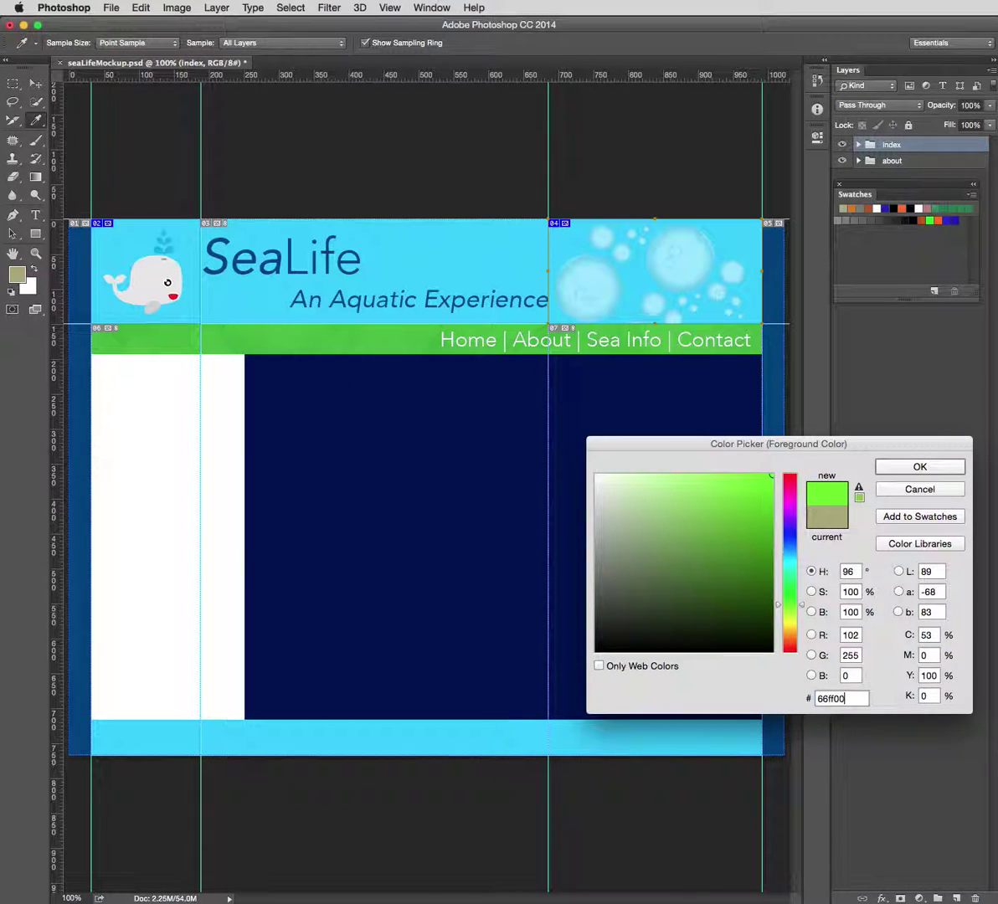
left_click(946, 491)
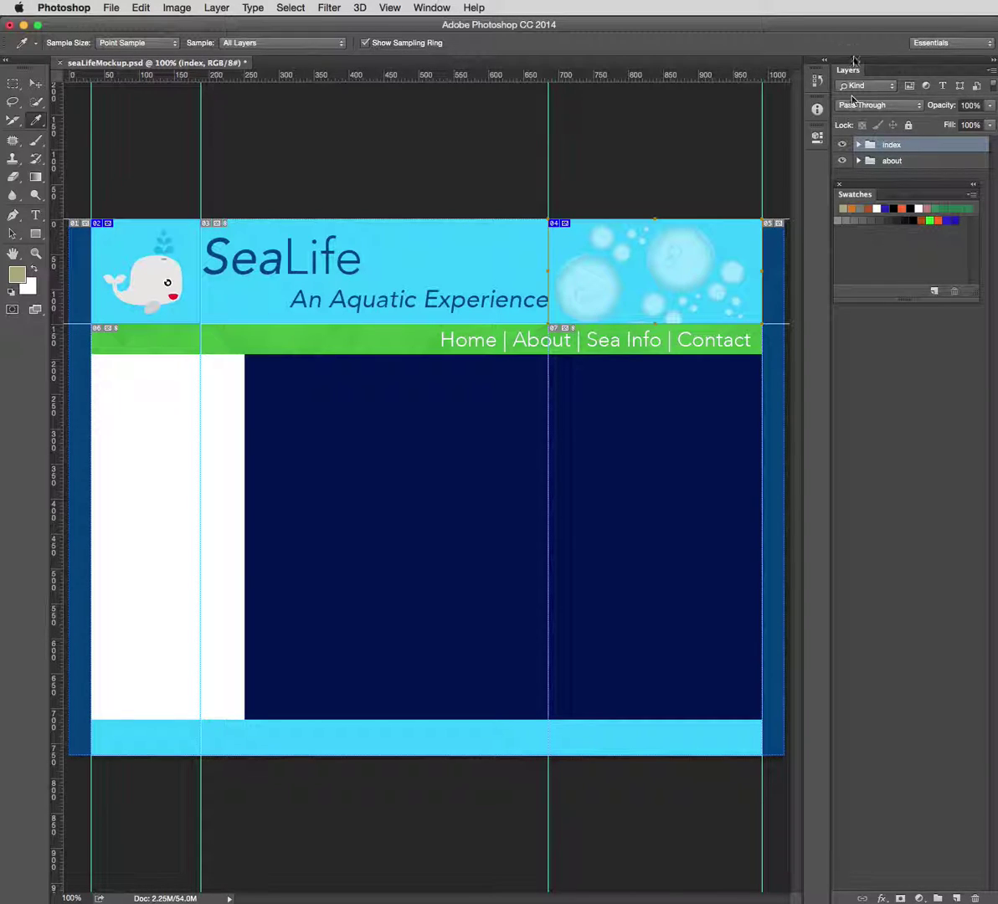
Step: Move the swatches well below the layer list and hide the about group
left_click_drag(886, 198, 910, 601)
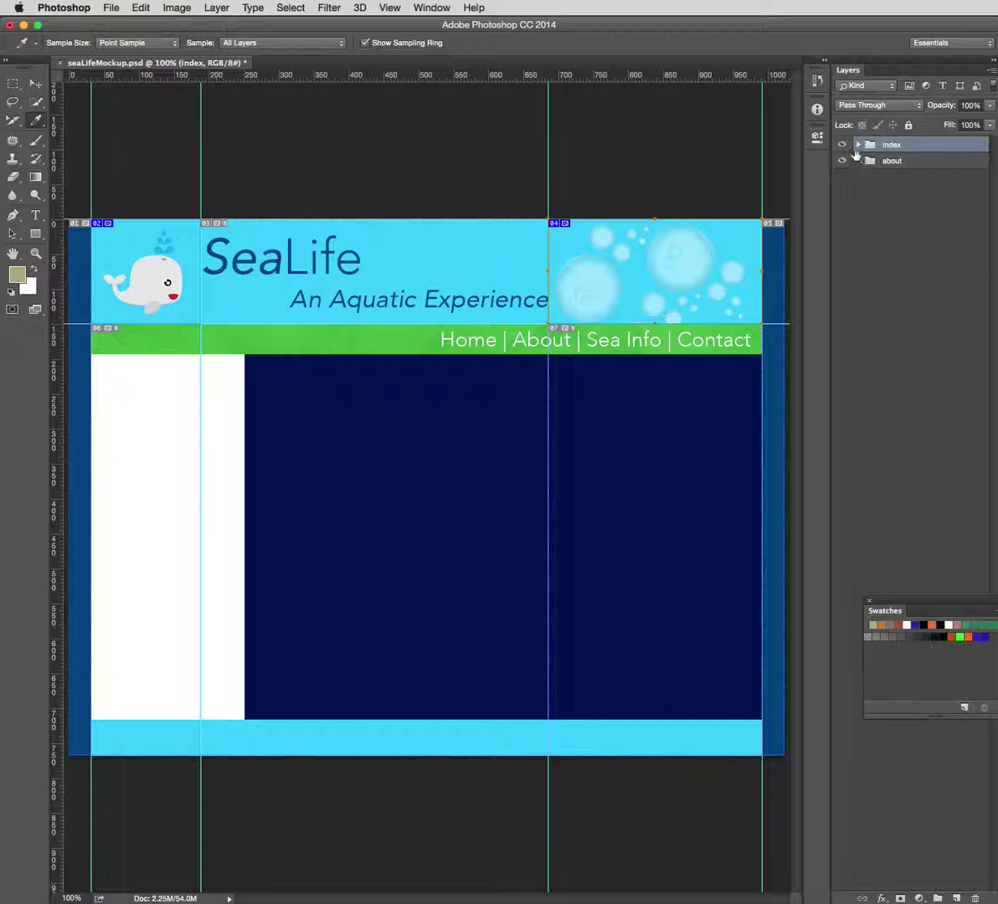
left_click(843, 160)
Step: Hide the brush layer in the index group's wrapper group, with the nav group expanded too
left_click(860, 145)
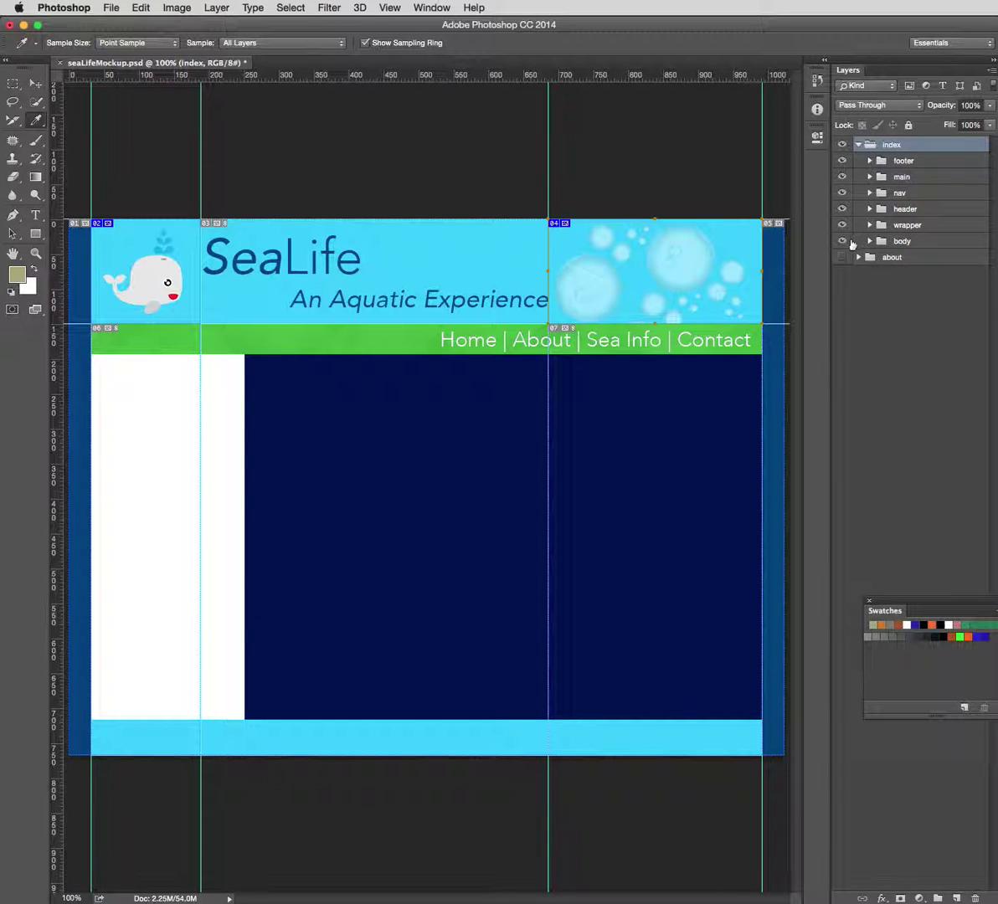
left_click(870, 193)
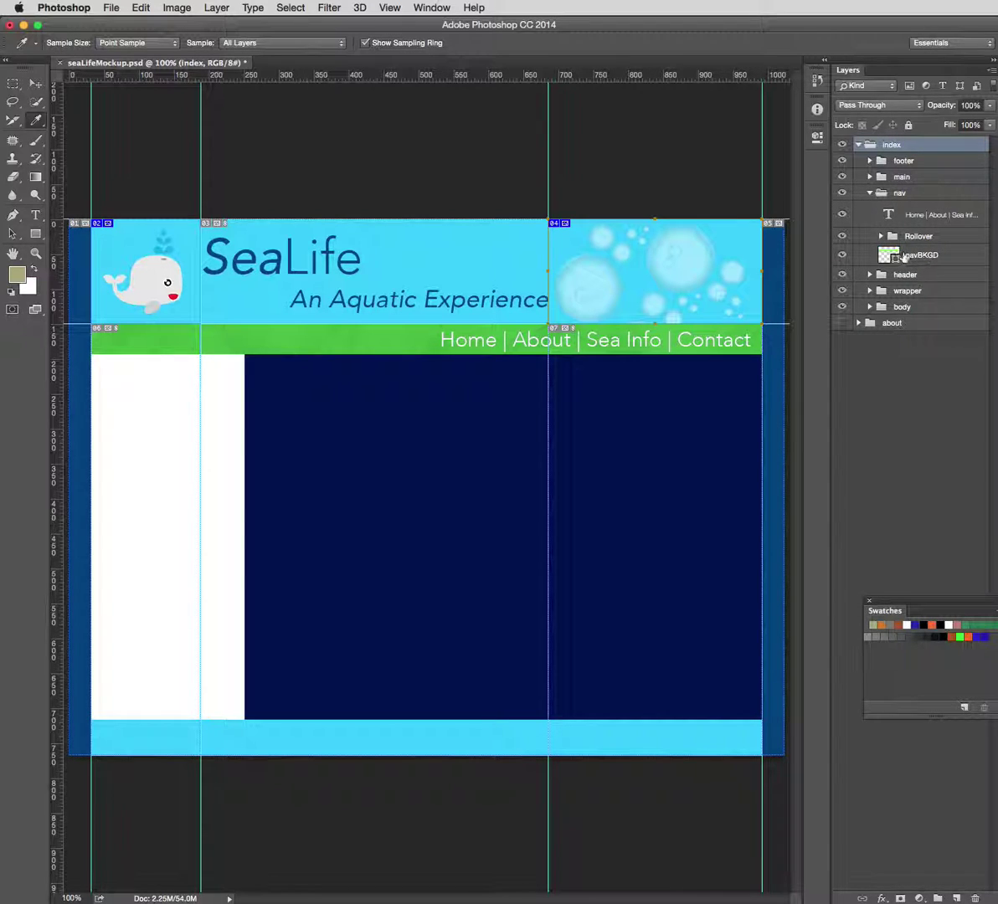
left_click(870, 307)
left_click(870, 307)
left_click(869, 292)
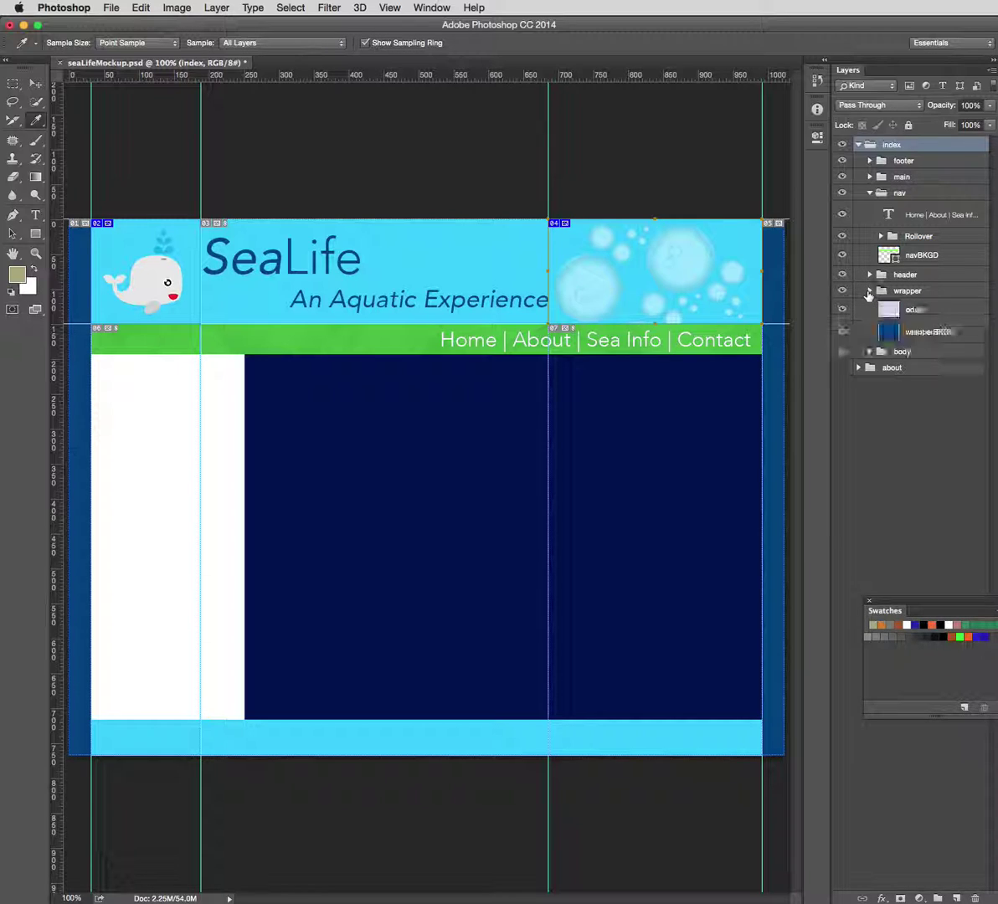
left_click(841, 309)
left_click(842, 310)
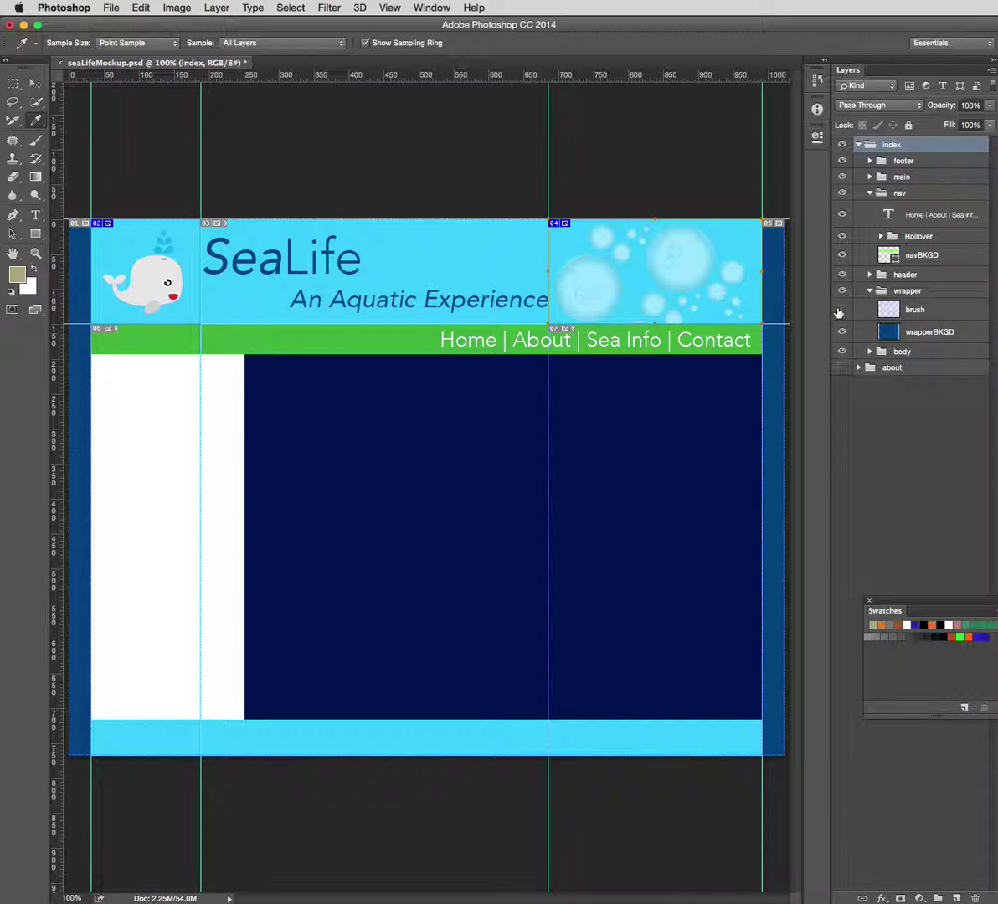
left_click(841, 310)
Step: Sample the navigation bar's green in the foreground color picker to read its hex code, and cancel
left_click(18, 273)
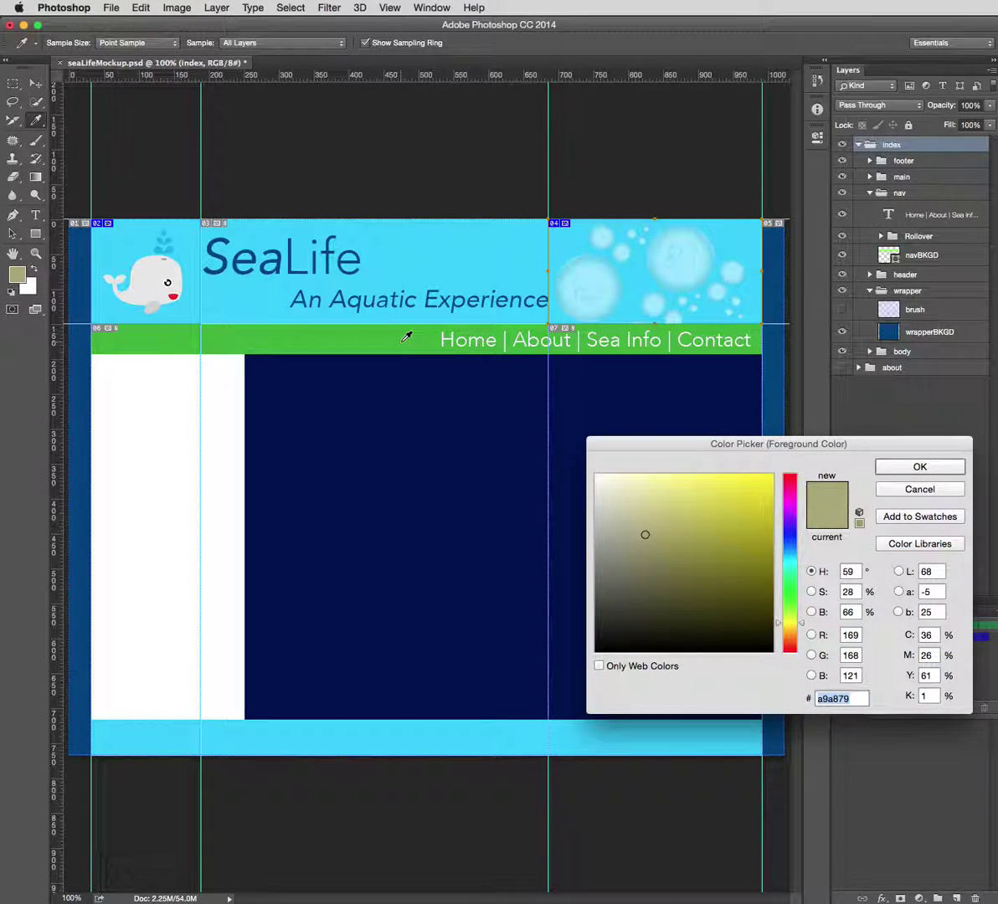
left_click(408, 339)
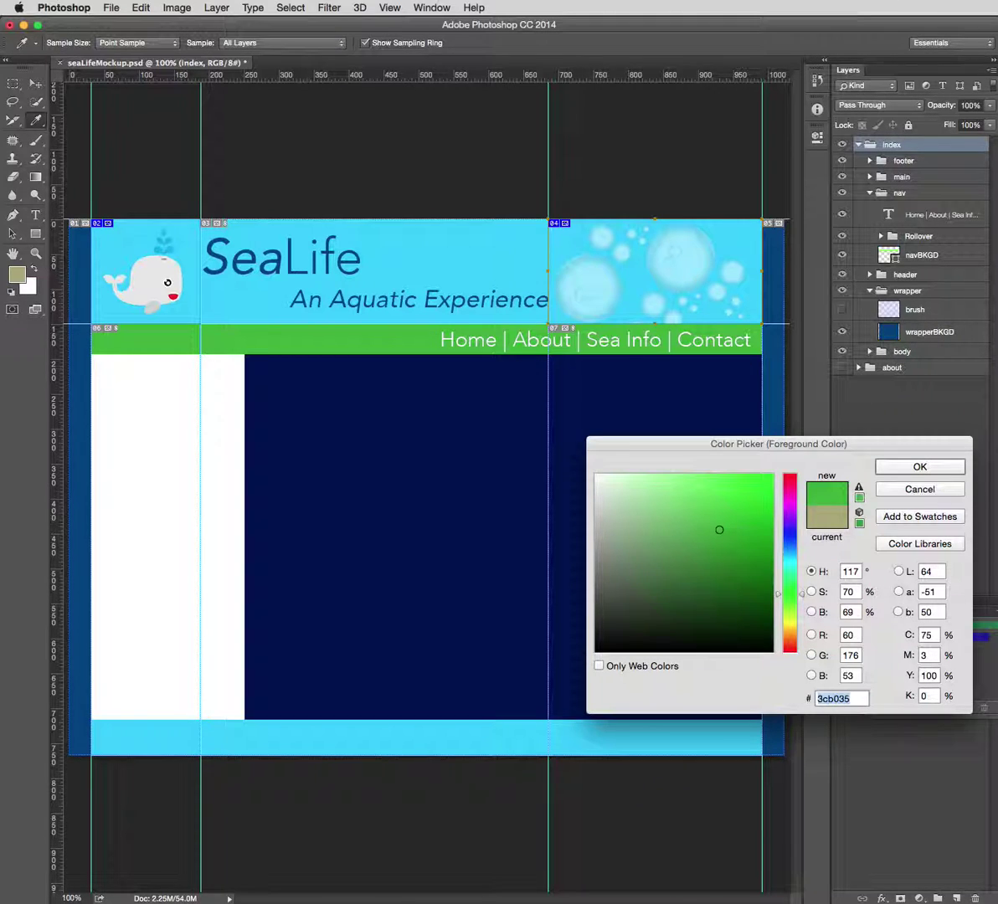
left_click(917, 489)
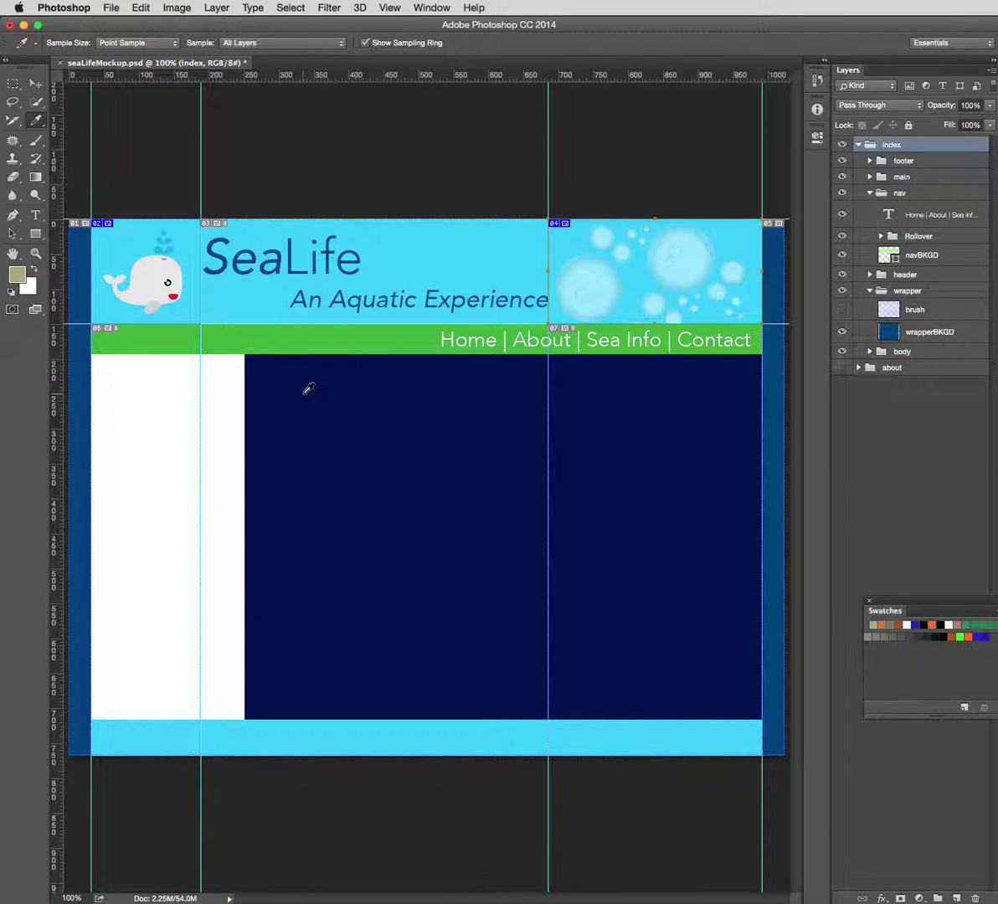
Step: Sample the main area's navy and the footer's light blue in the foreground color picker to read their hex codes, and cancel
left_click(18, 272)
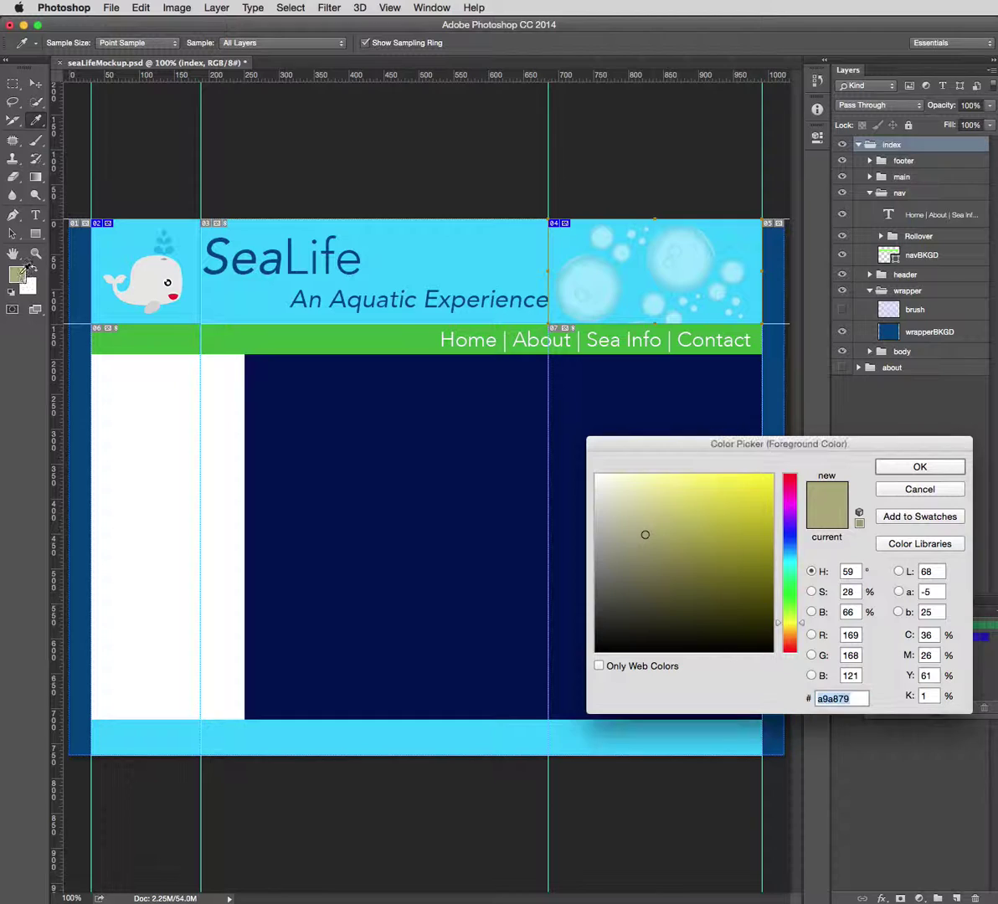
left_click(369, 501)
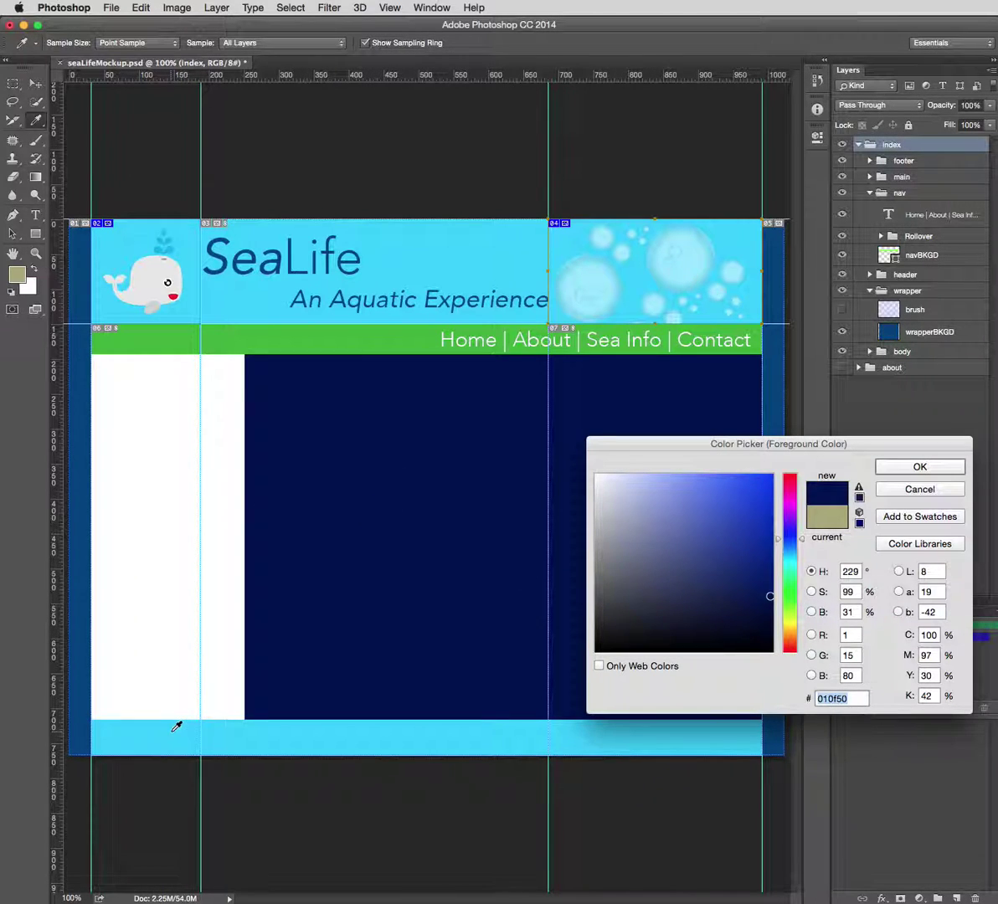
left_click(175, 729)
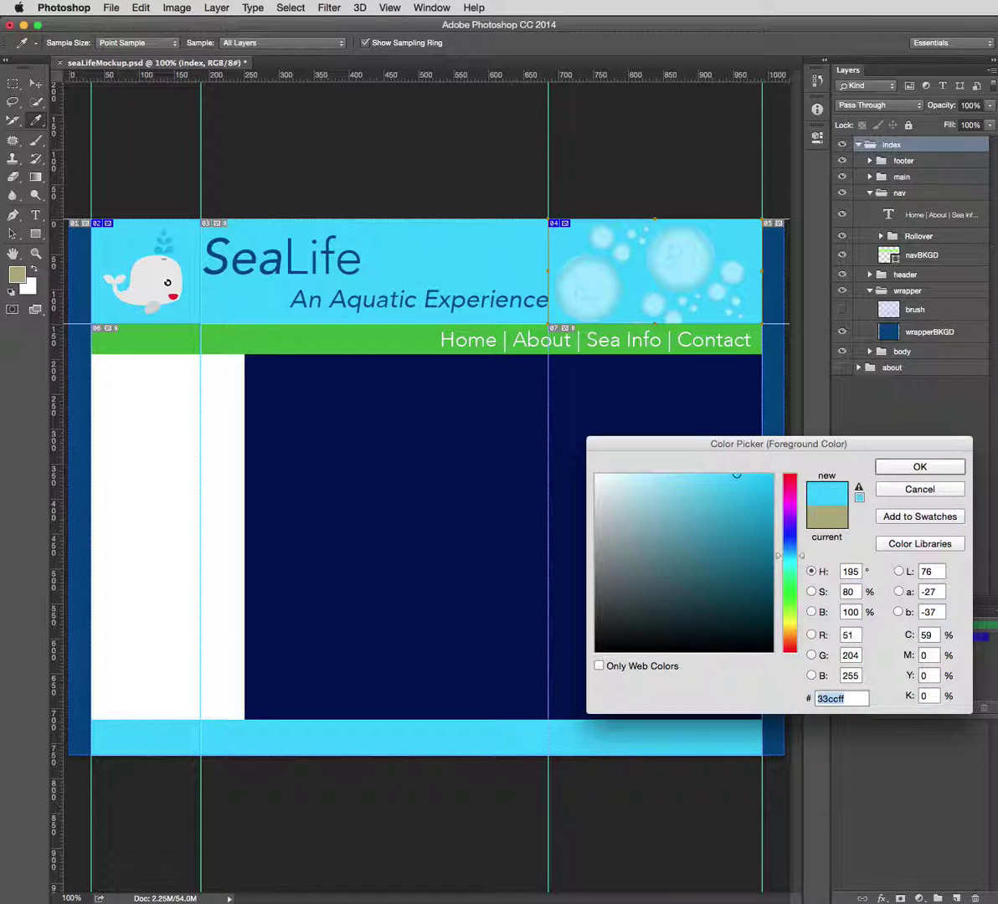
left_click(947, 493)
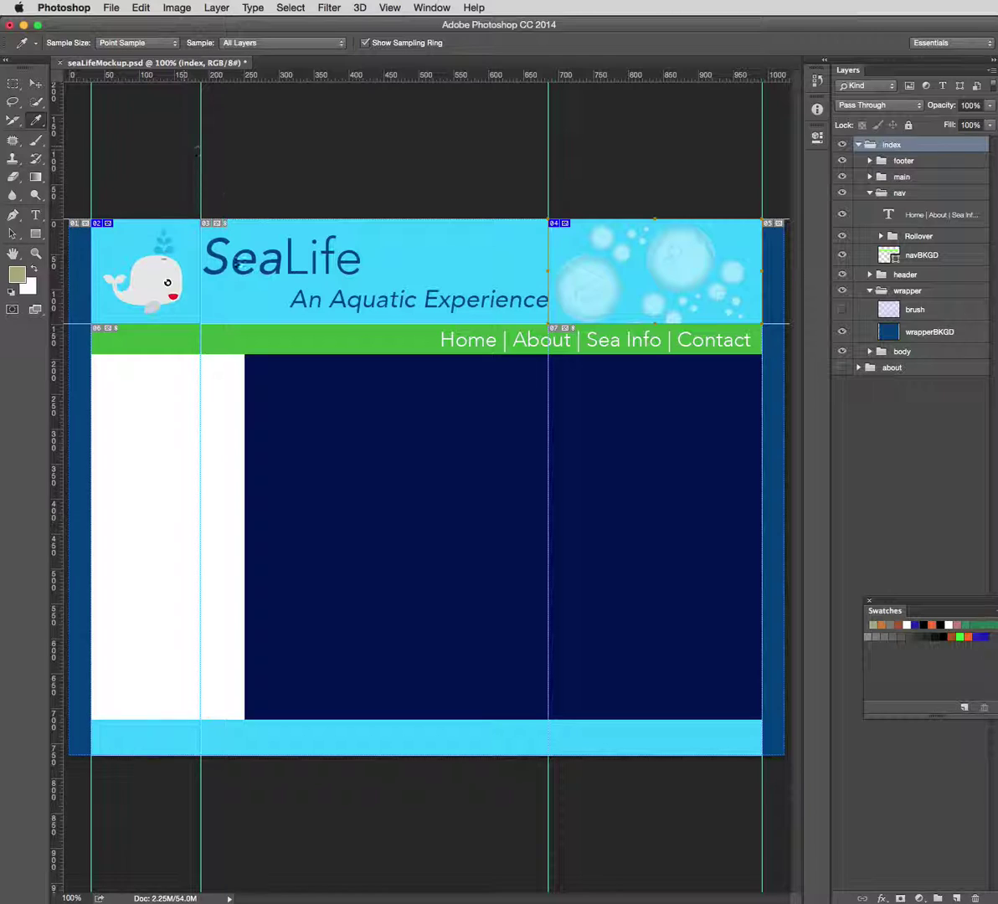
Step: Display the Info readout and measure the green navigation bar's height with the Ruler tool
left_click(36, 121)
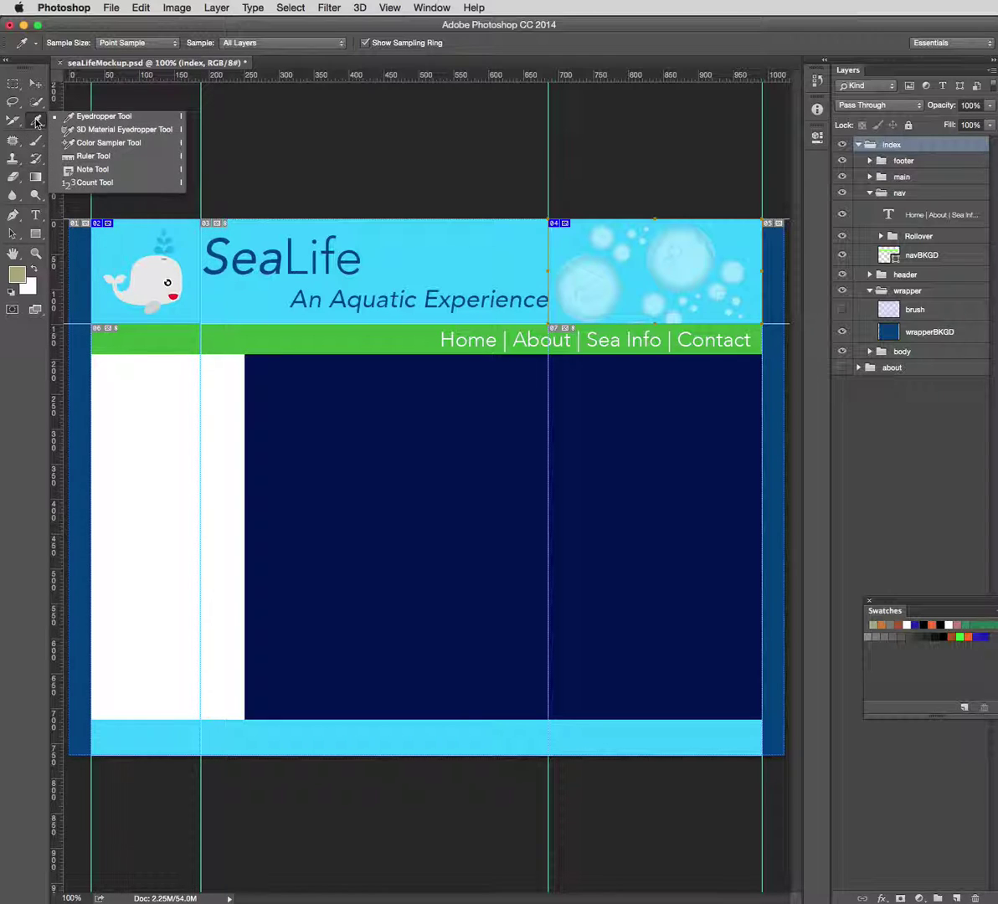
left_click(87, 156)
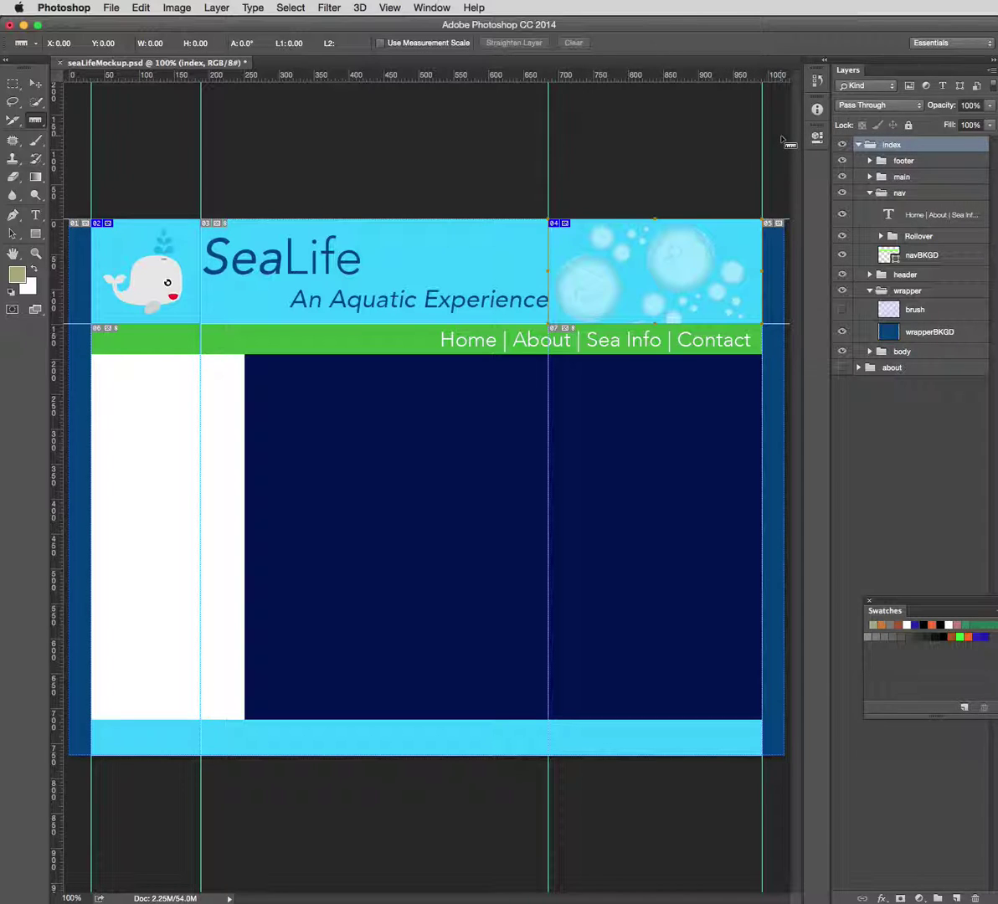
left_click(818, 110)
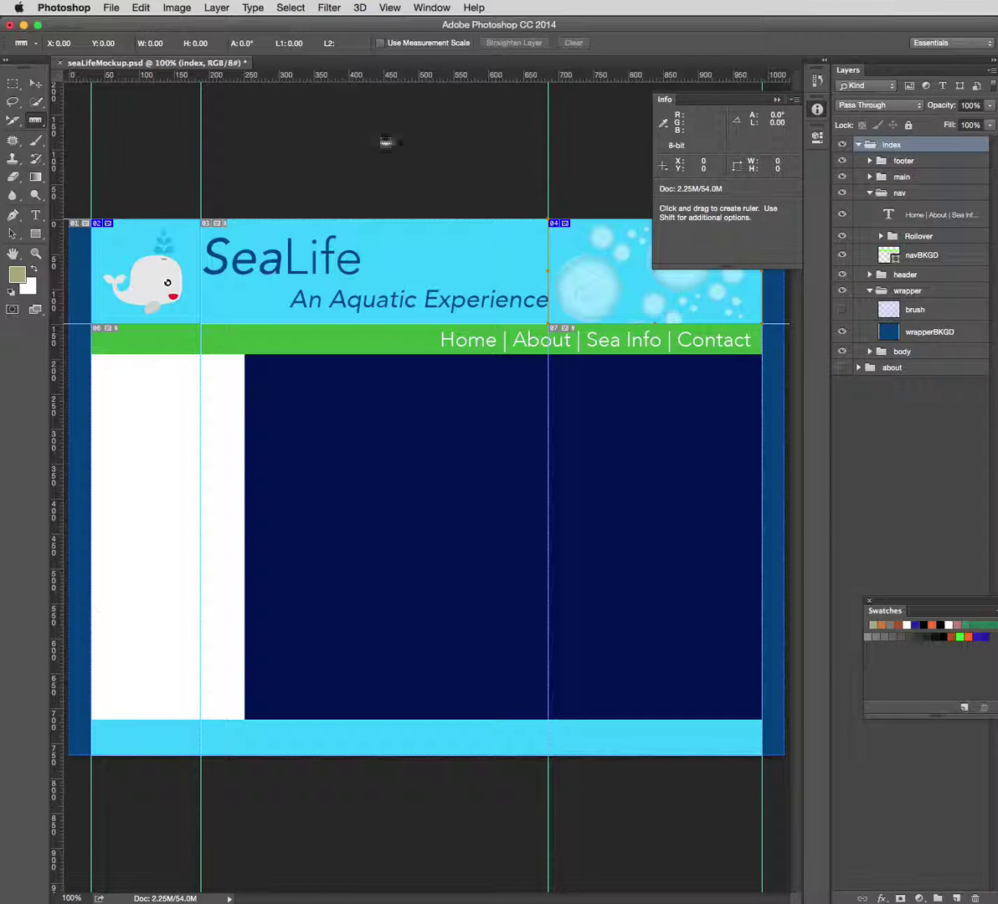
left_click(36, 253)
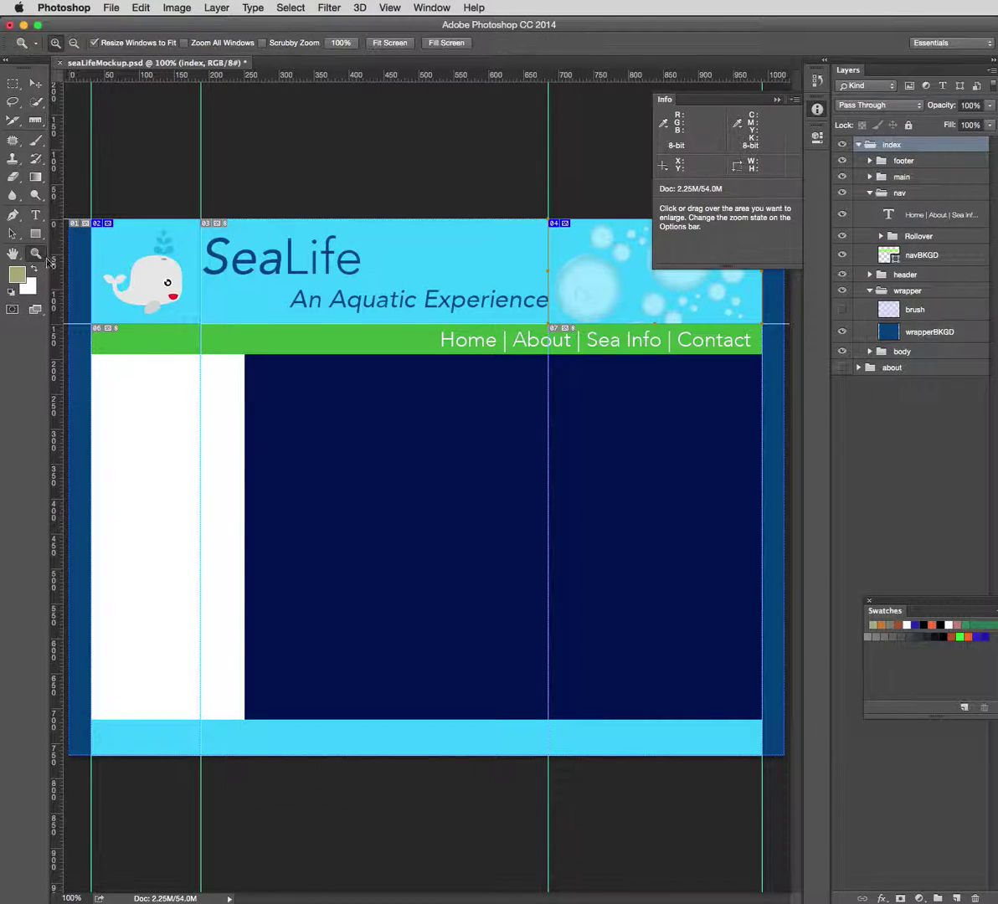
left_click_drag(229, 305, 290, 357)
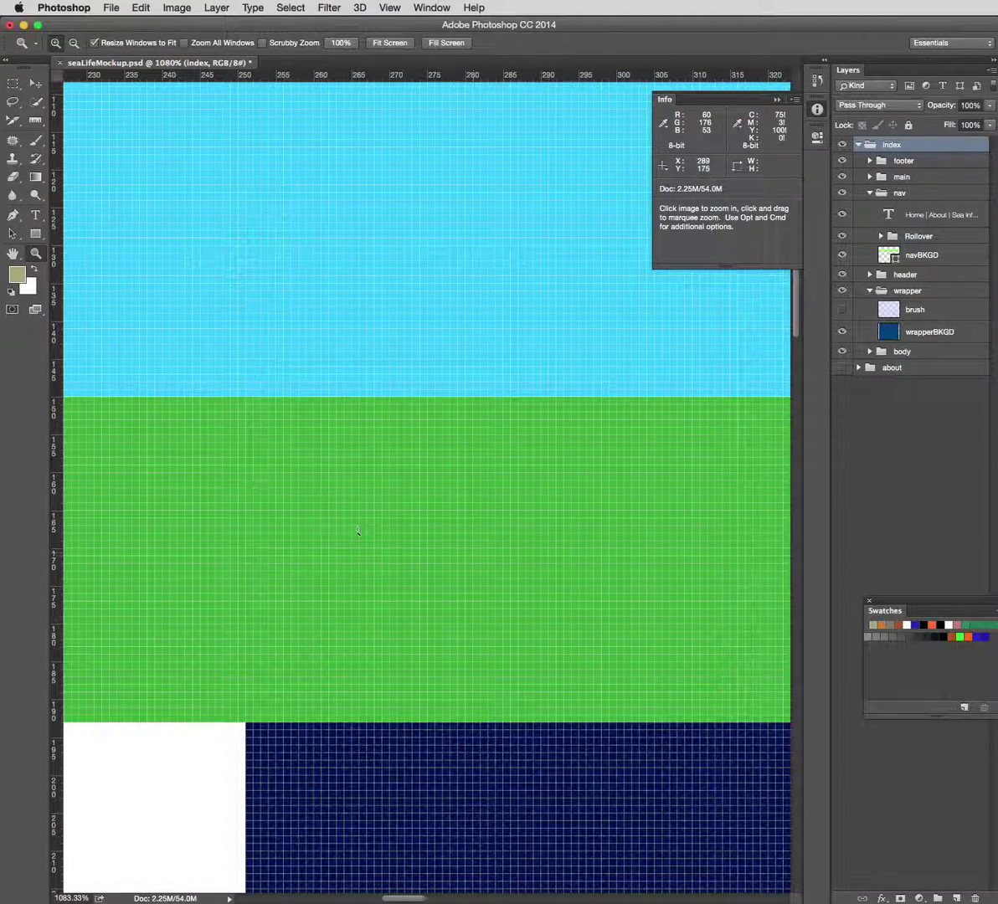
left_click(38, 119)
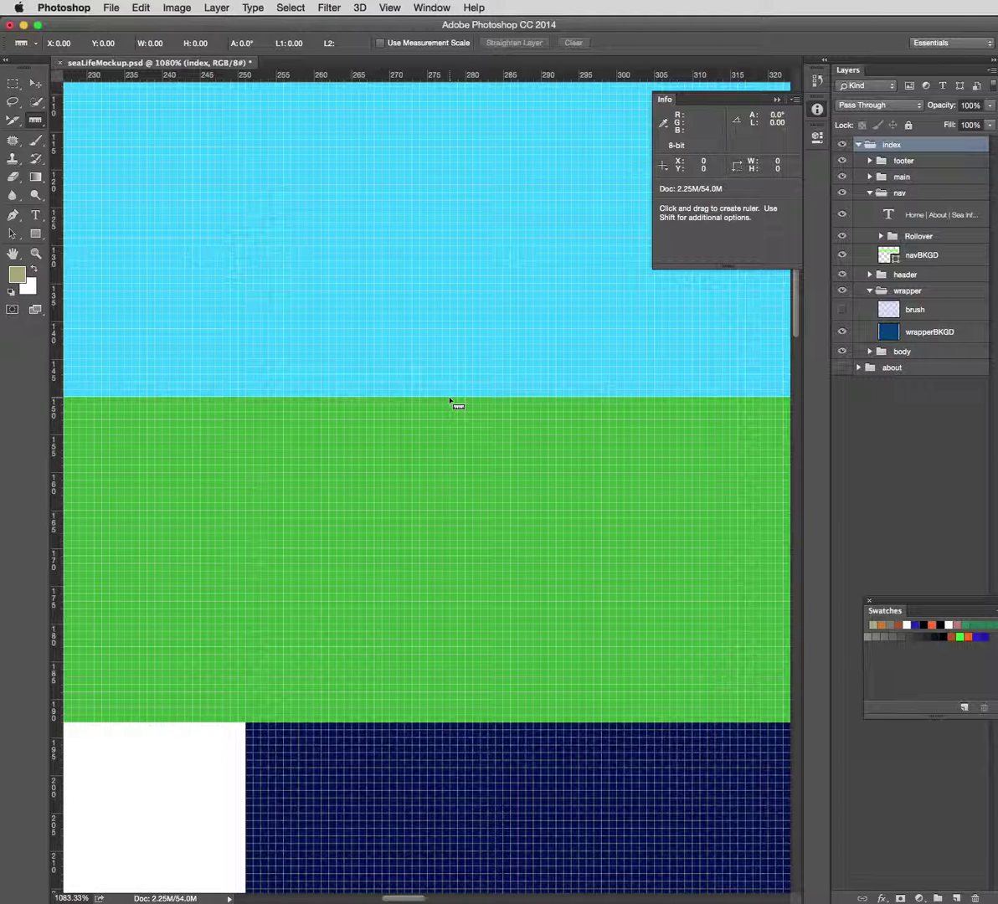
mouse_move(450, 396)
left_mouse_down()
mouse_move(452, 540)
mouse_move(466, 544)
mouse_move(463, 690)
mouse_move(452, 722)
left_mouse_up()
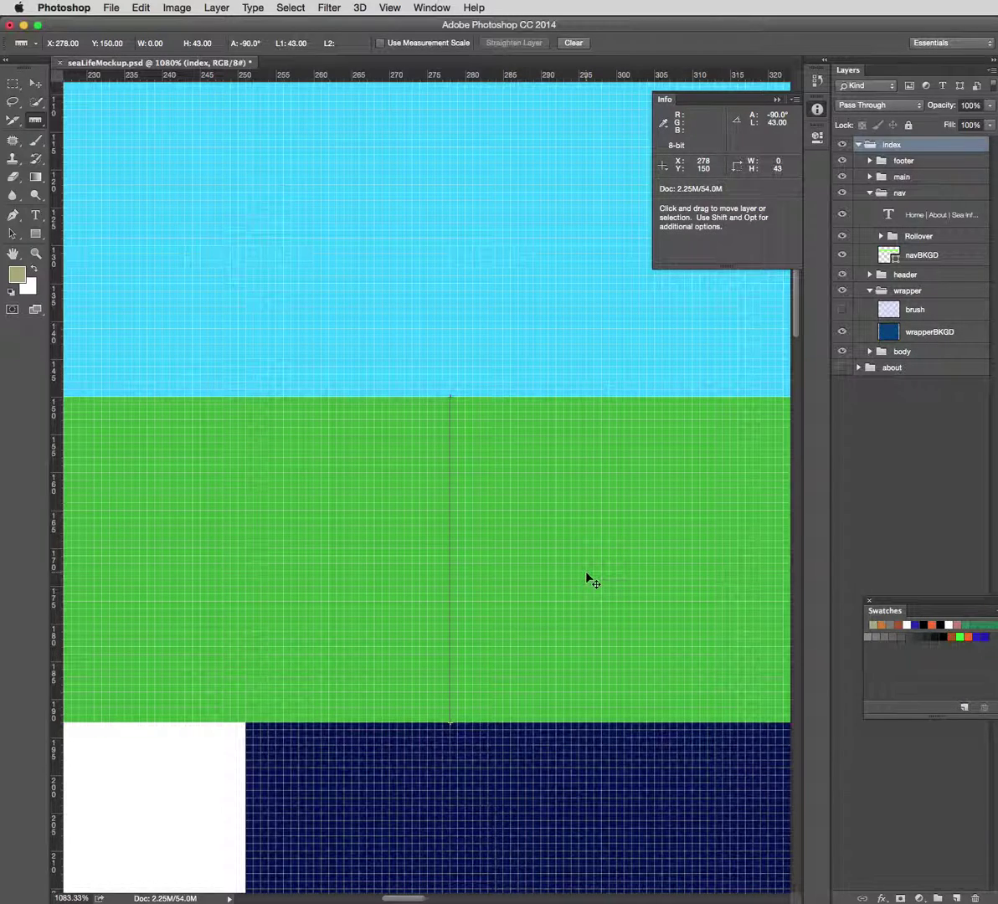
Step: Measure the light blue footer's height with a straight vertical ruler line from its upper to its lower edge
key("super+1")
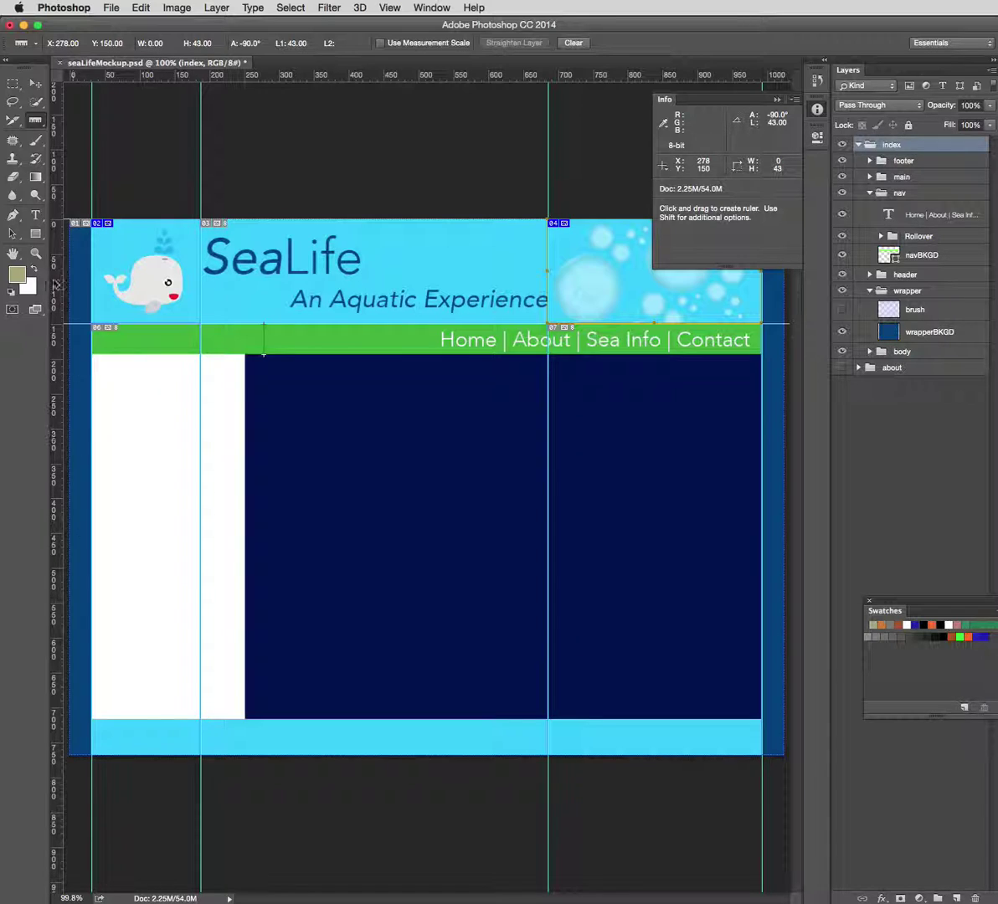
left_click(35, 256)
left_click_drag(298, 696, 367, 770)
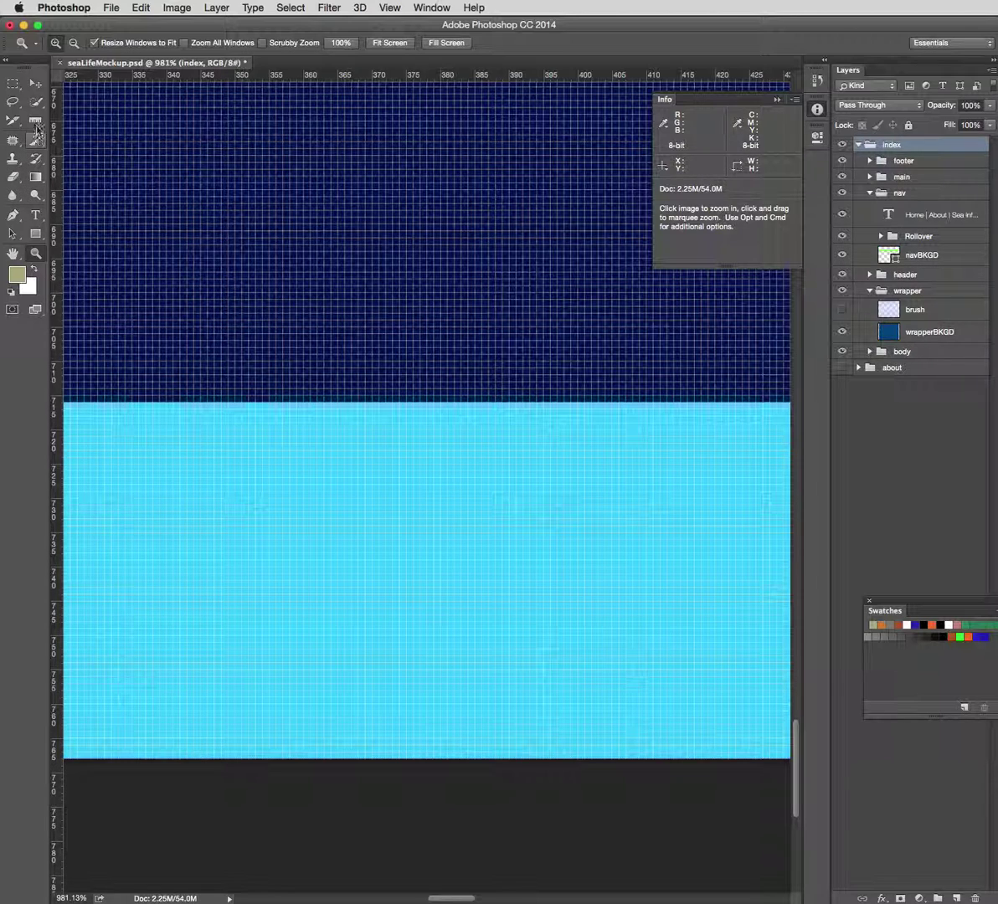
left_click(37, 122)
left_click(36, 122)
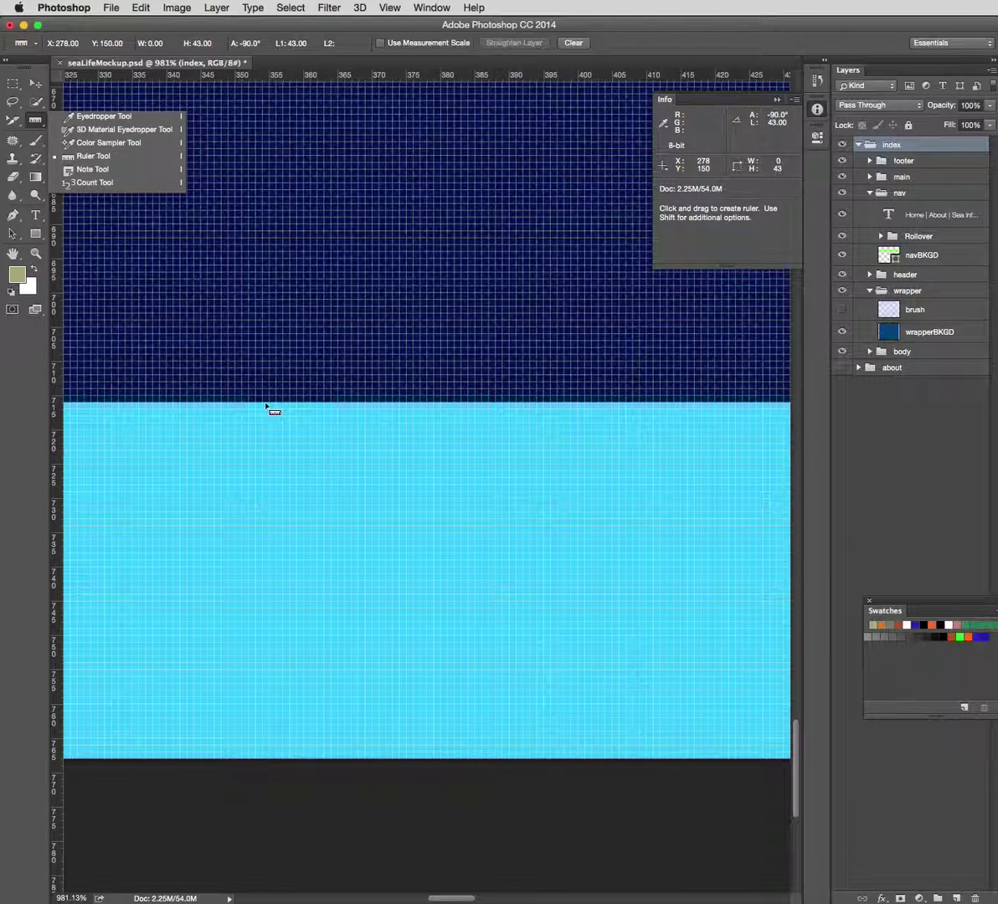
left_click(270, 407)
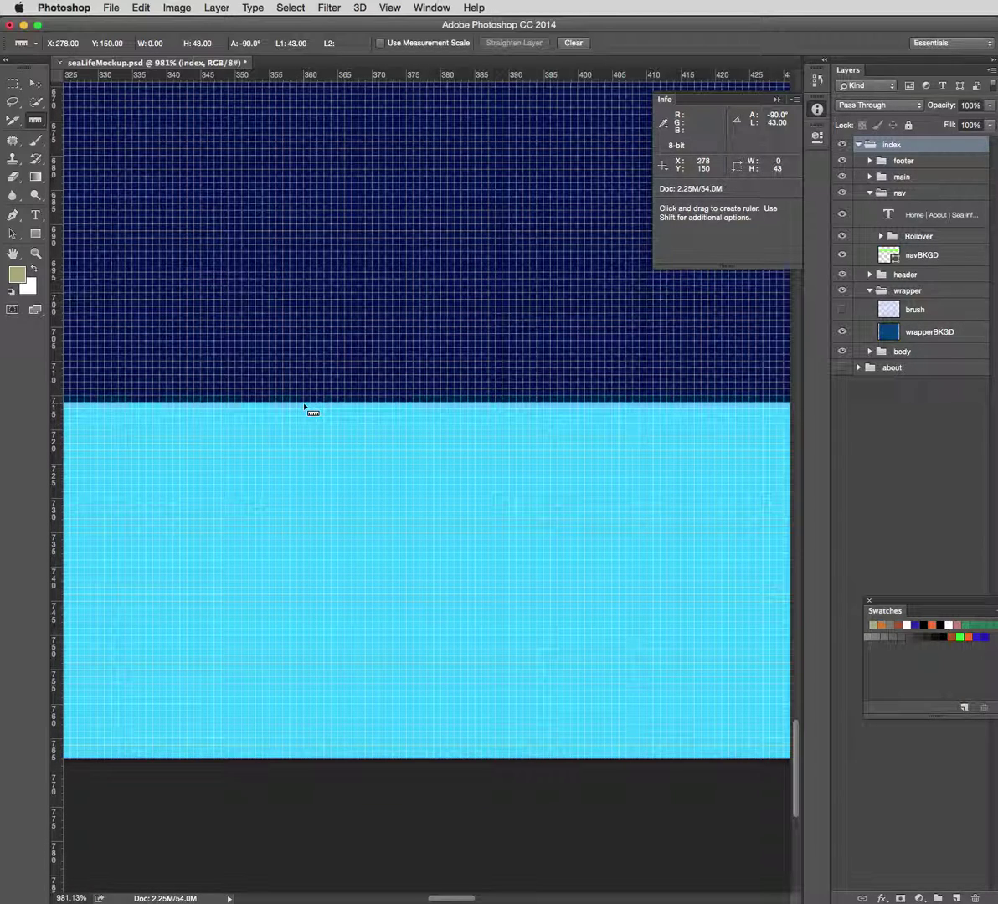
left_click_drag(303, 402, 297, 767)
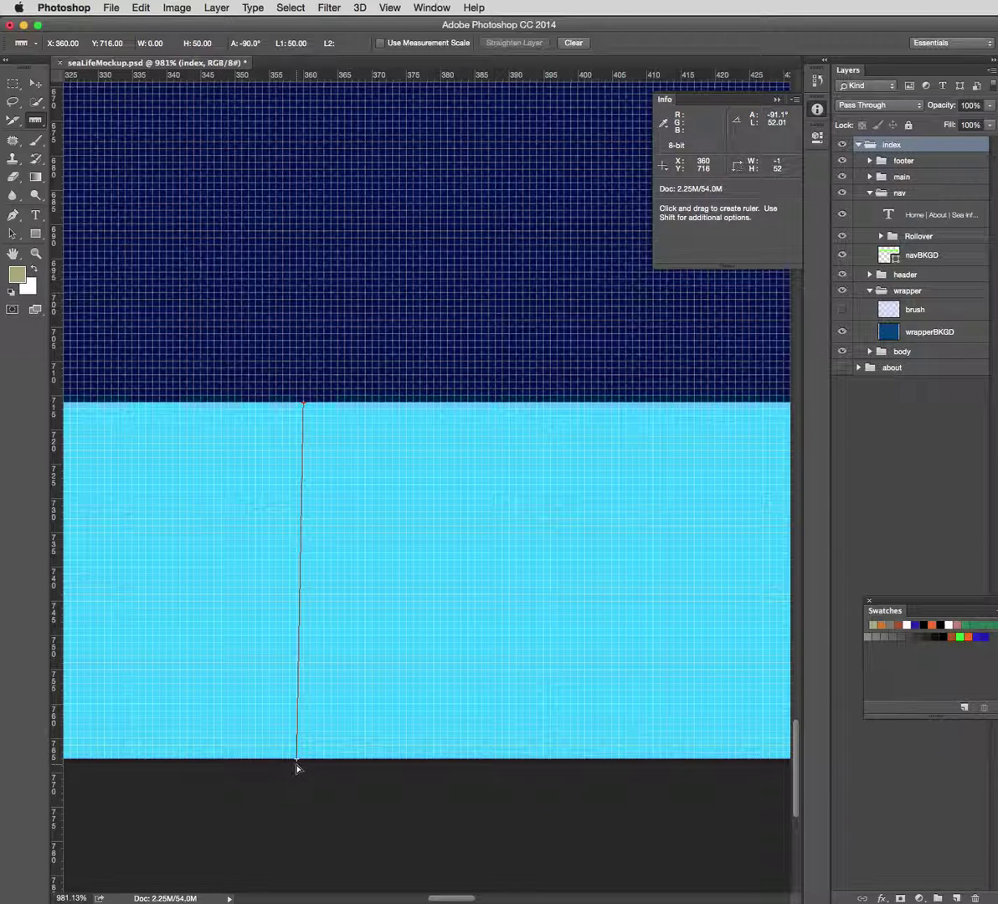
left_click_drag(296, 768, 297, 770)
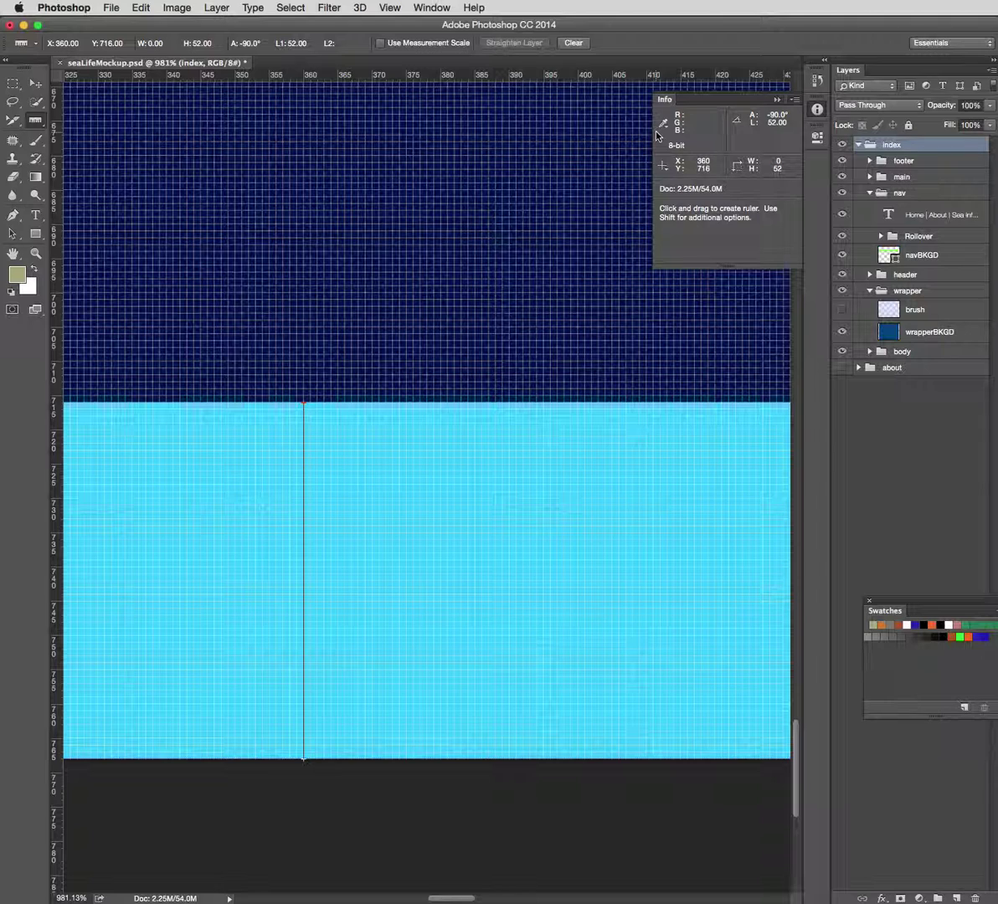
Step: Measure the distance across the navigation bar from its left edge to the start of the Home link
key("super+1")
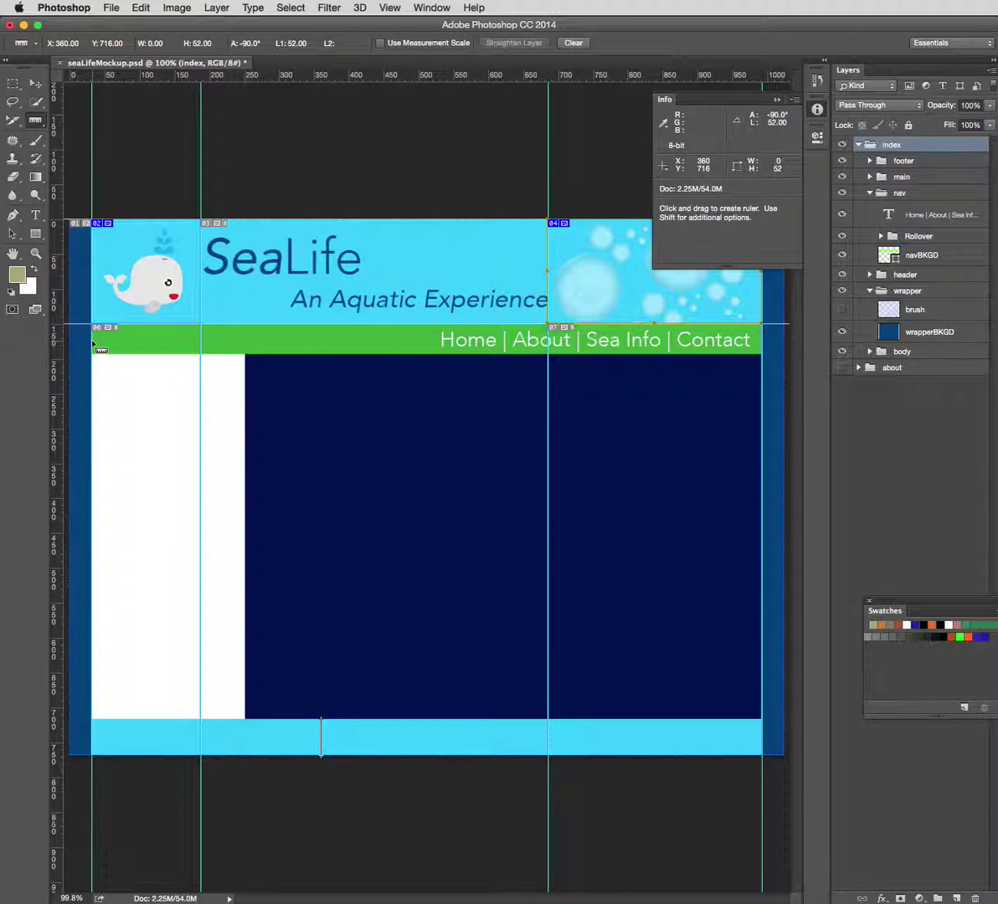
left_click_drag(95, 345, 454, 348)
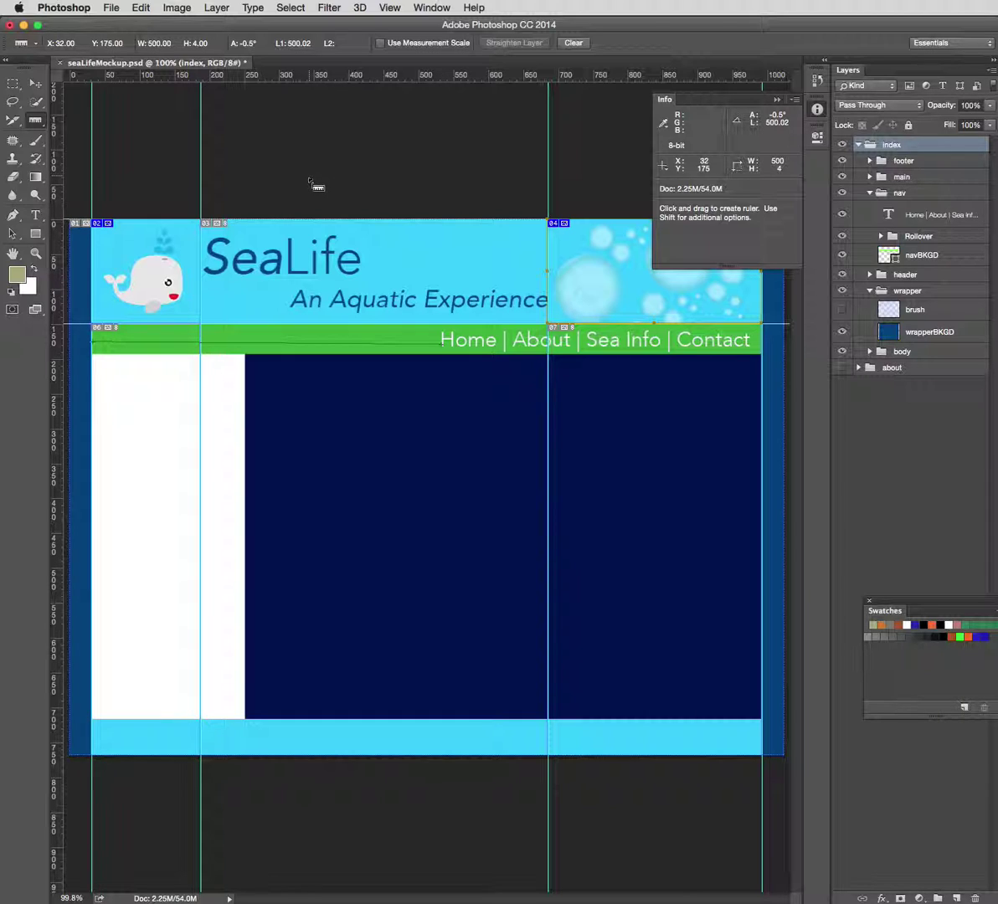
Step: Collapse the Info readout and hide the body group, the wrapperBKGD layer and the headerBKGD layer behind the header artwork
left_click(777, 99)
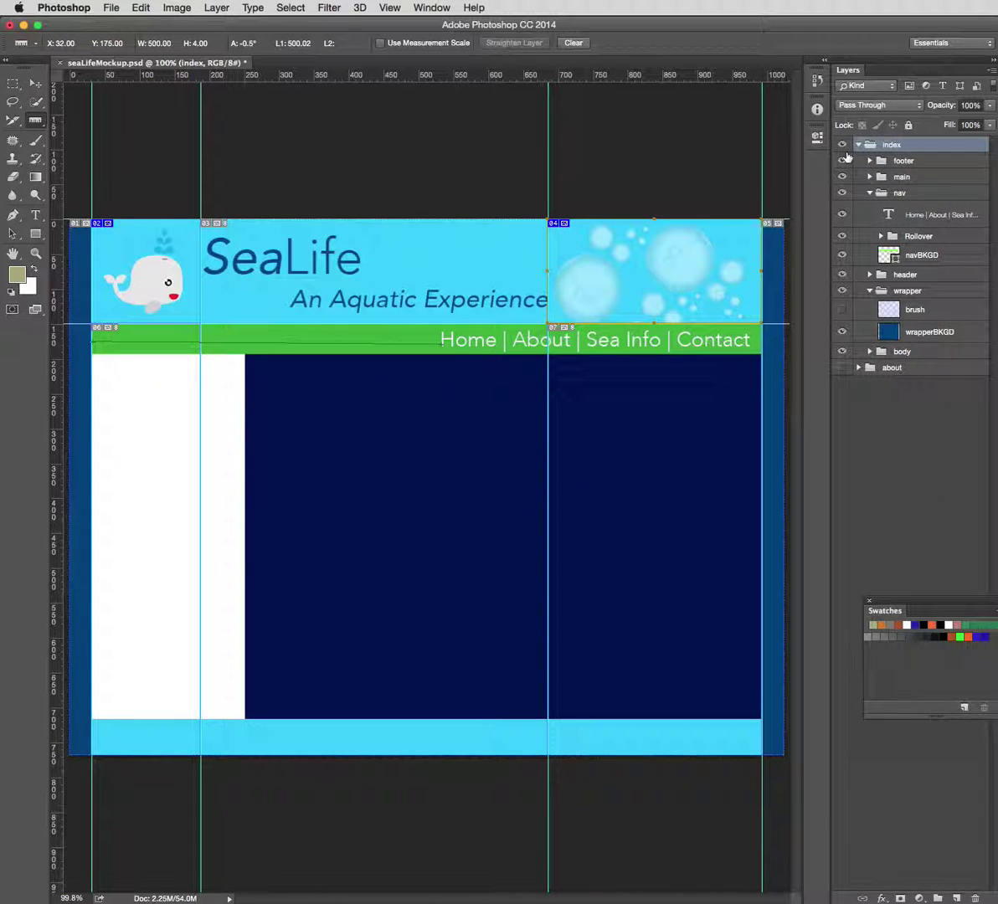
left_click(841, 351)
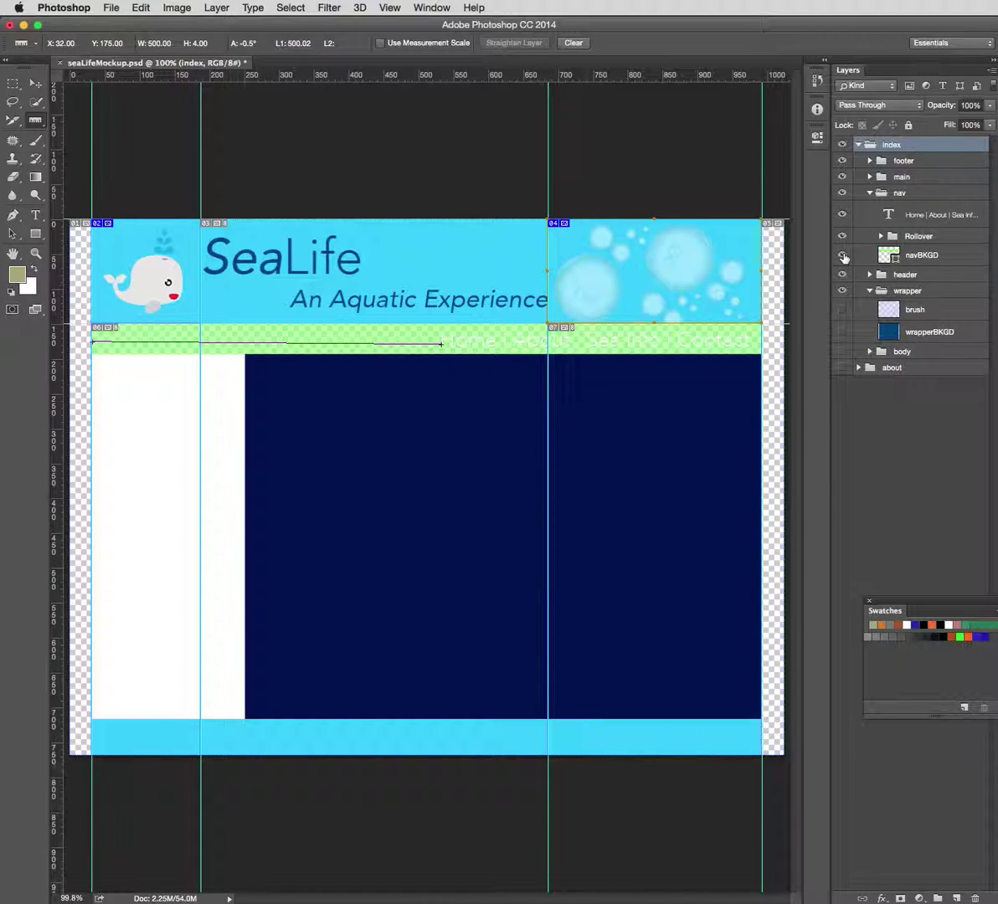
left_click(870, 291)
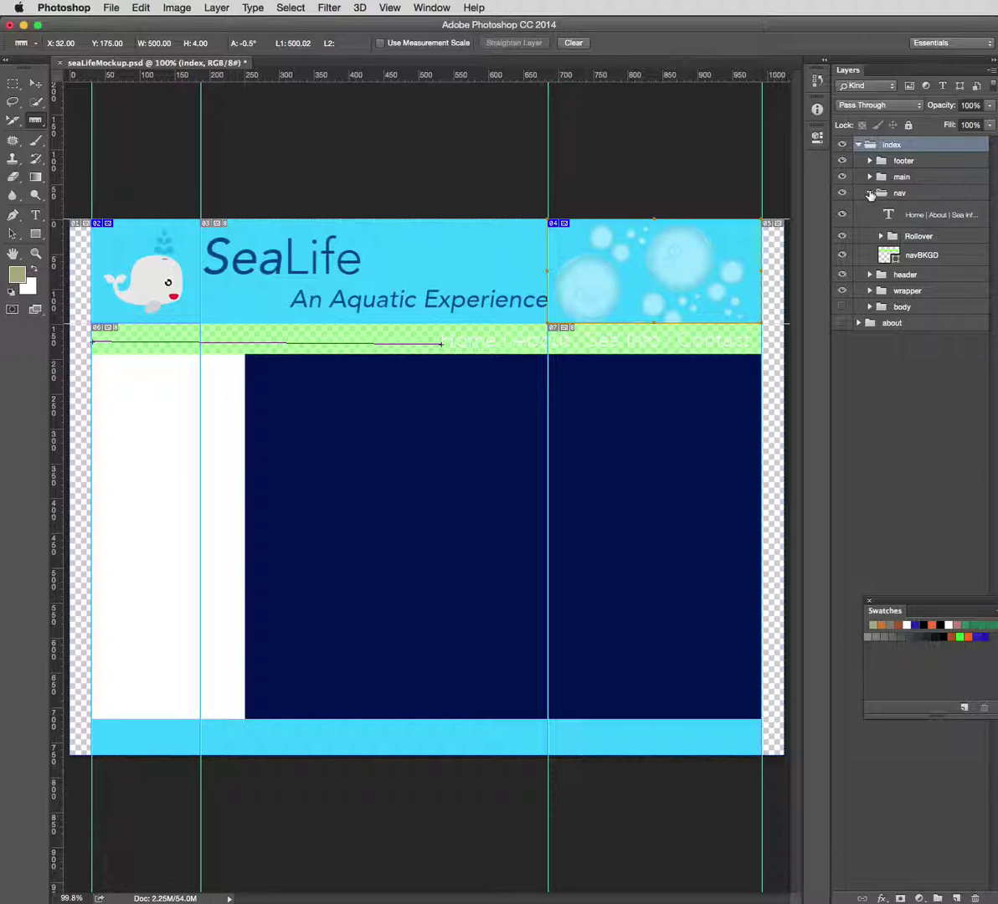
left_click(870, 194)
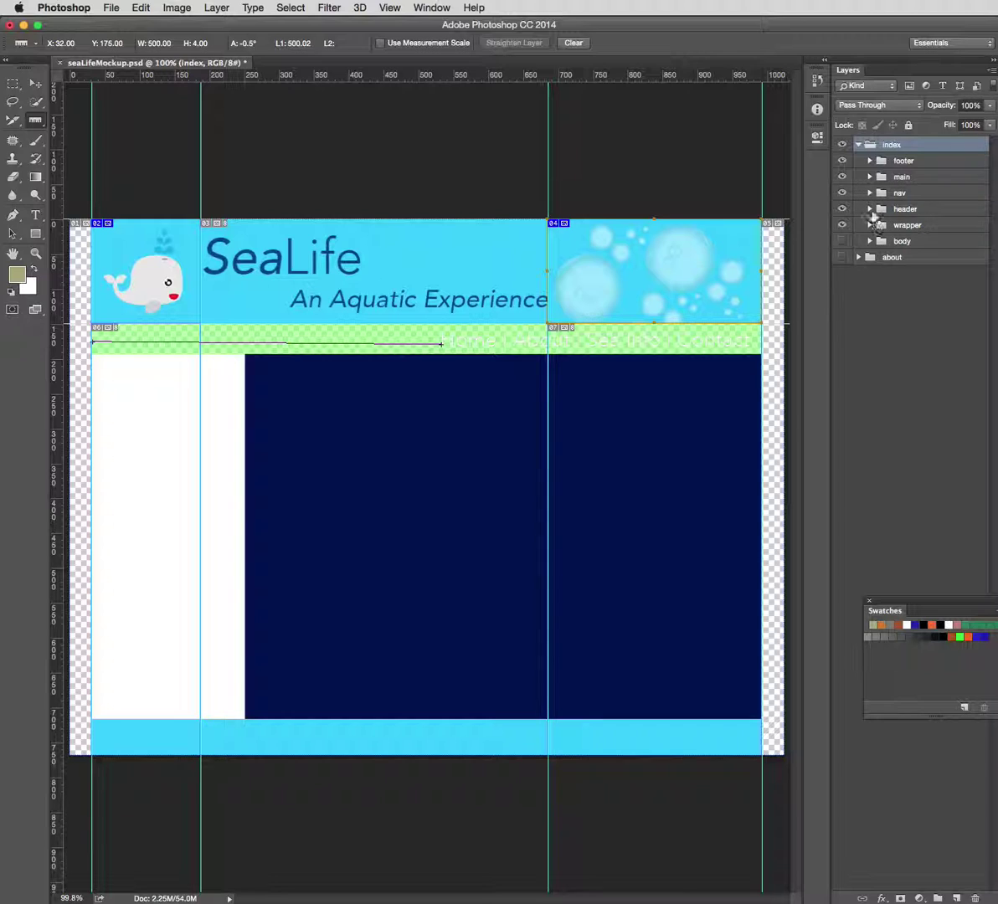
left_click(870, 210)
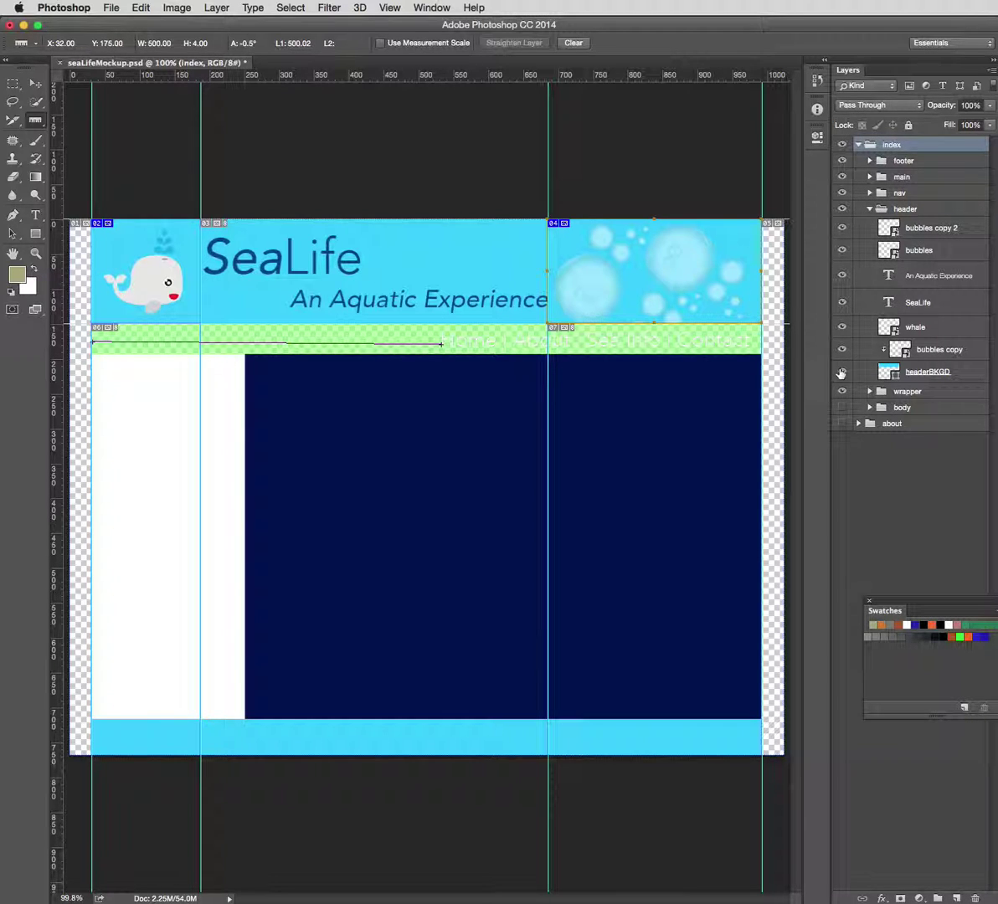
left_click(841, 372)
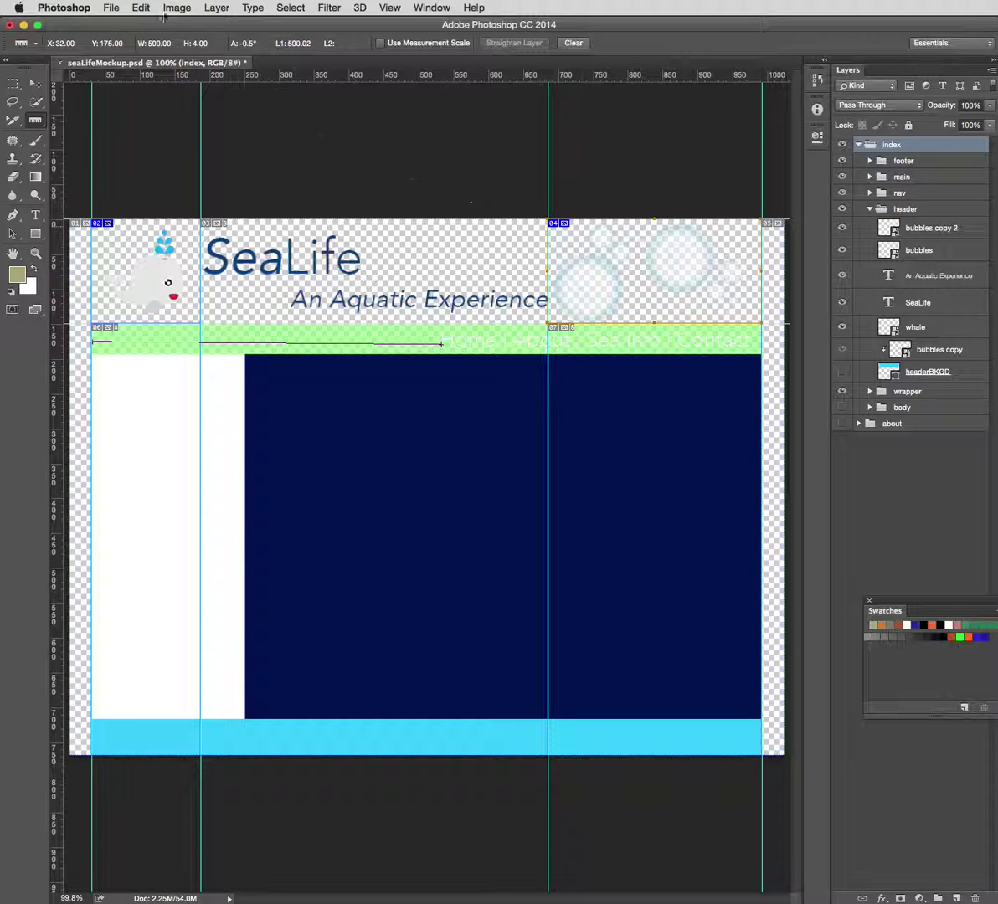
Step: In Save for Web, select the whale and bubbles slices together and set their file format to PNG-24
left_click(109, 10)
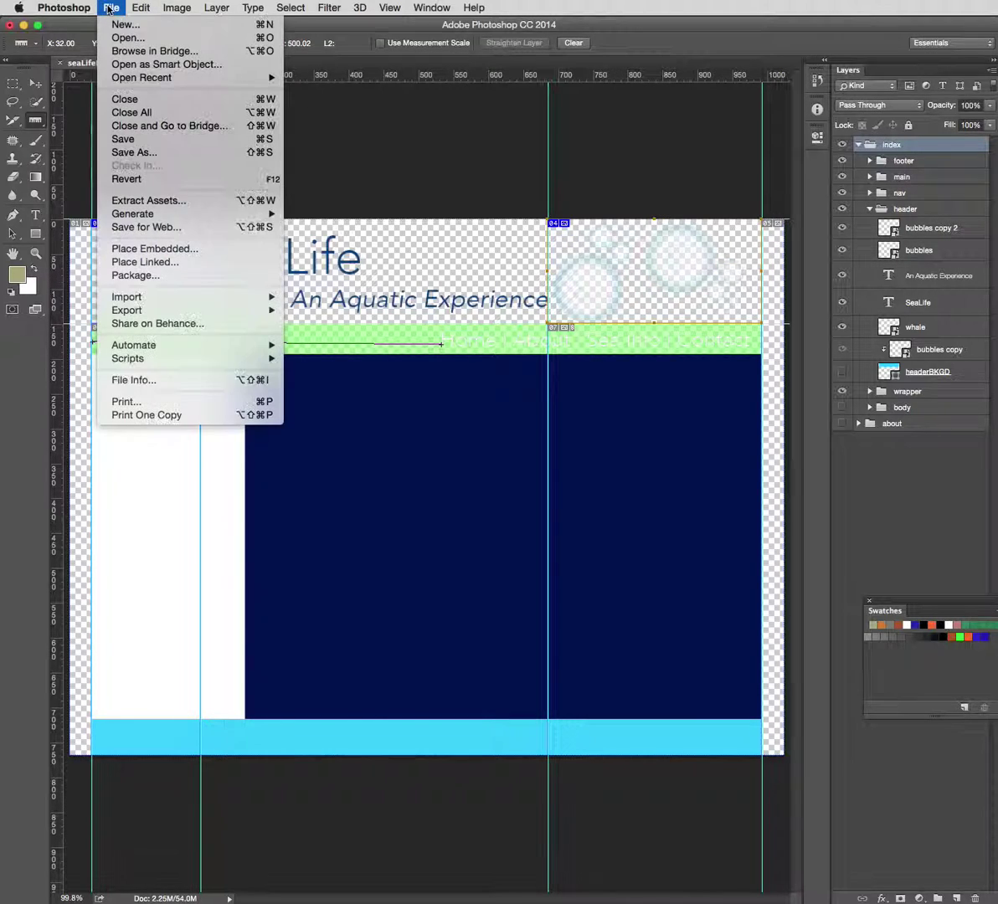
left_click(147, 228)
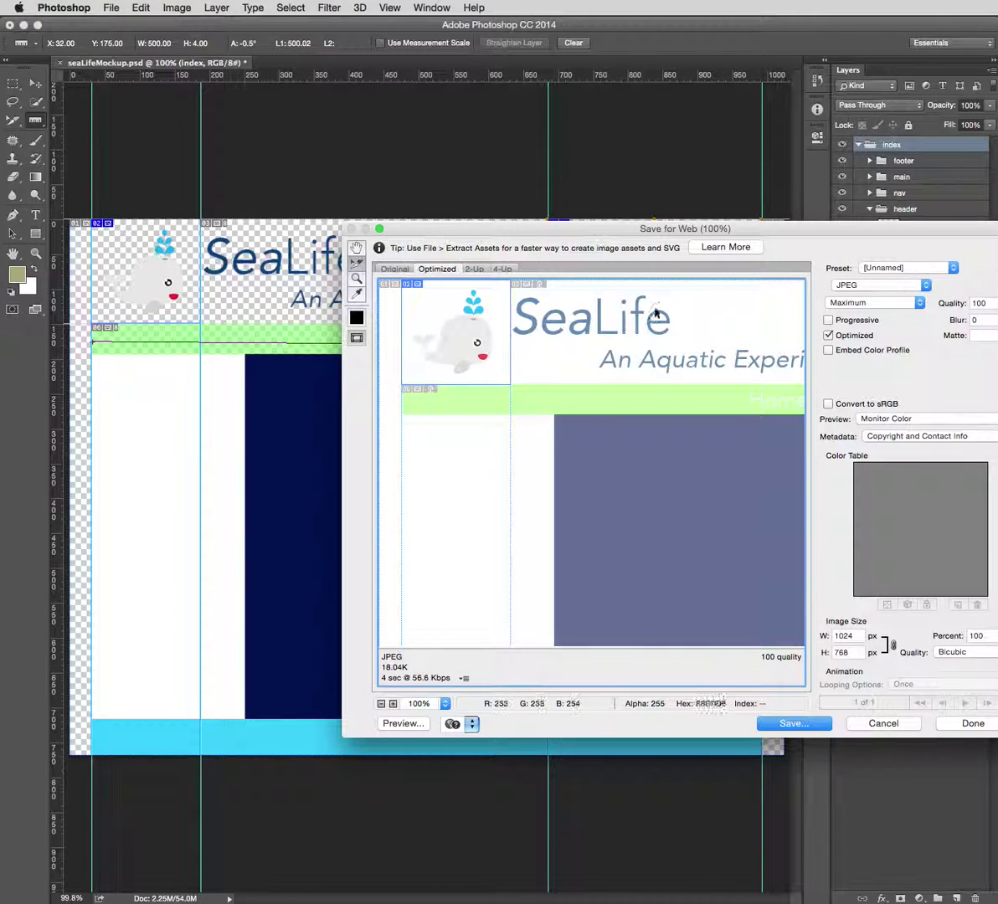
left_click_drag(771, 239, 622, 198)
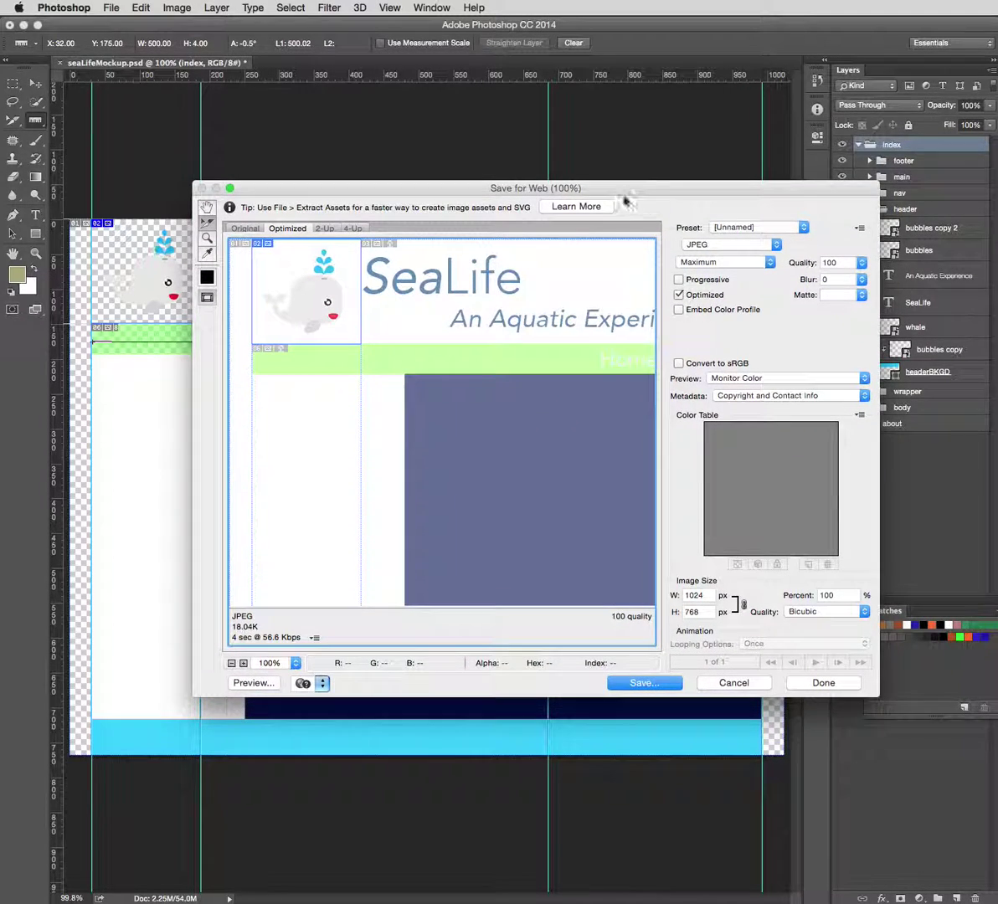
left_click(232, 663)
left_click(232, 663)
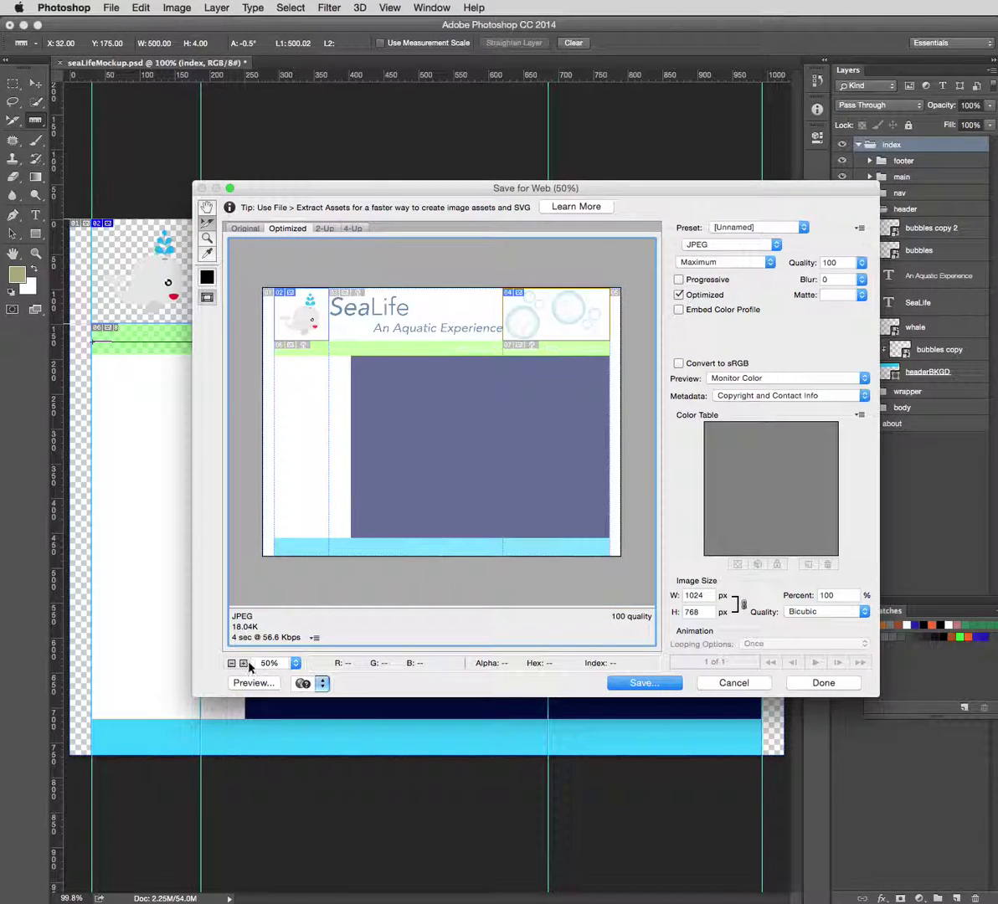
left_click(243, 663)
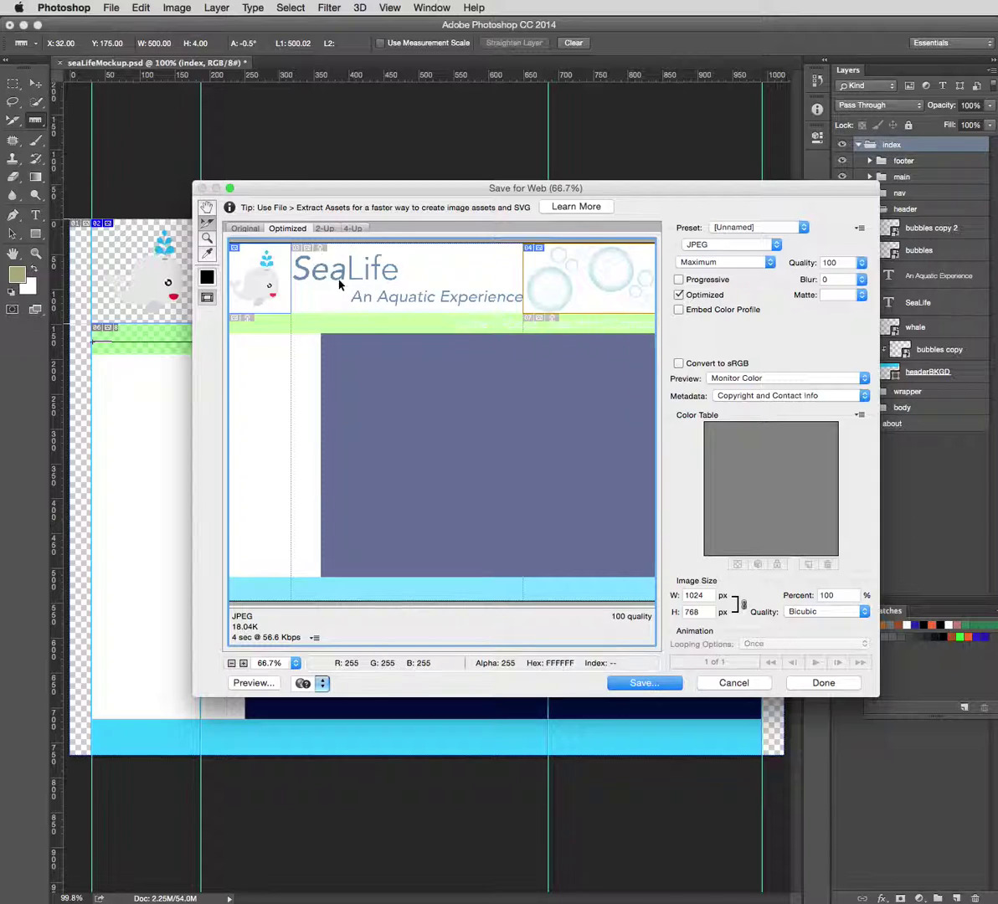
left_click(255, 295)
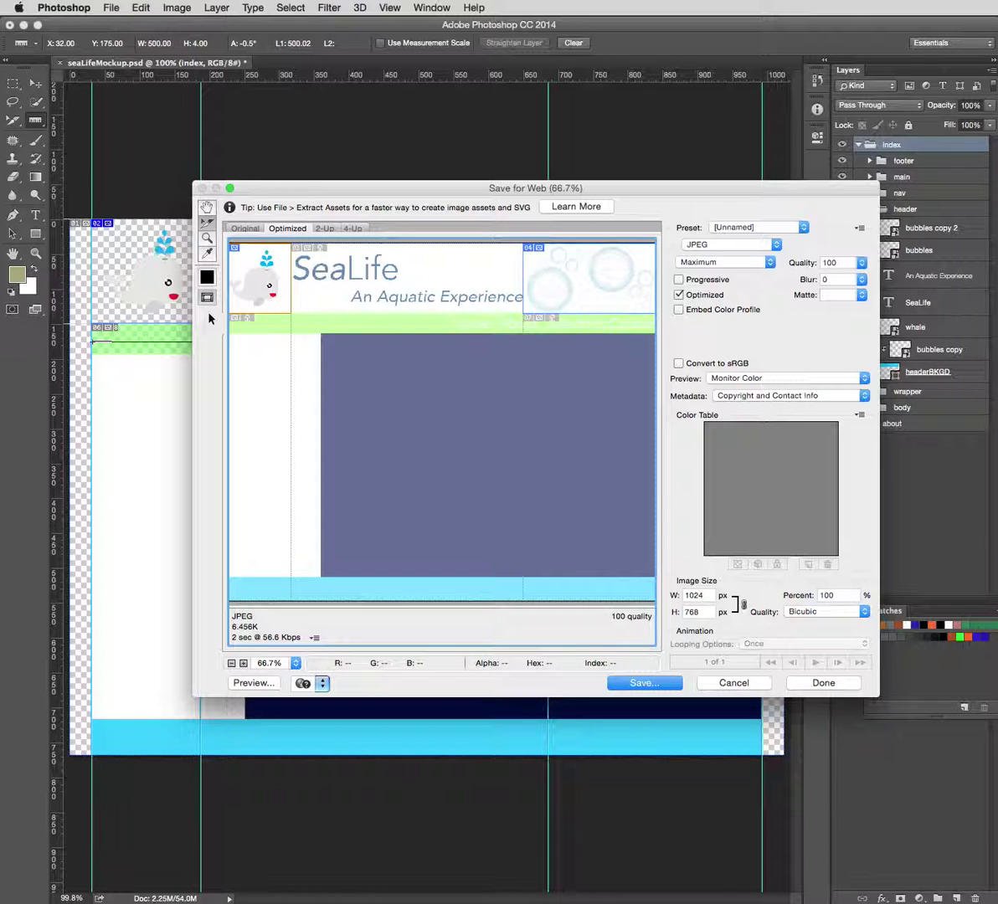
left_click(616, 277)
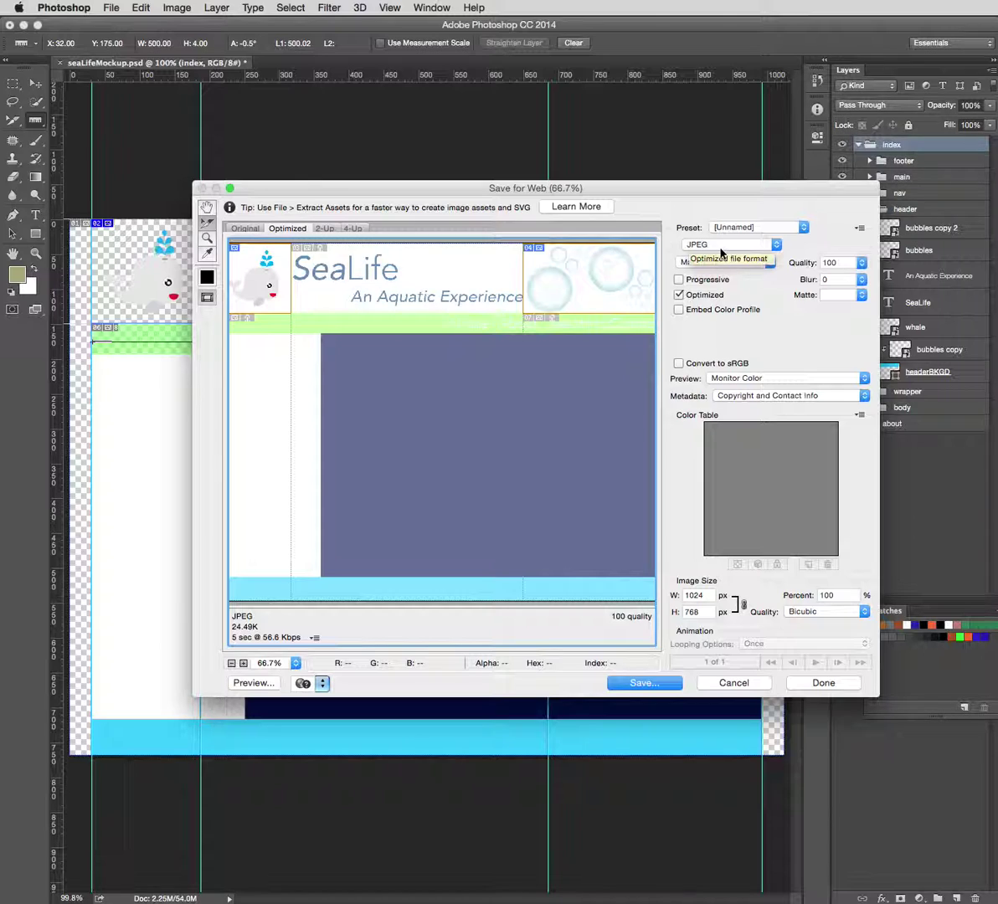
left_click(777, 244)
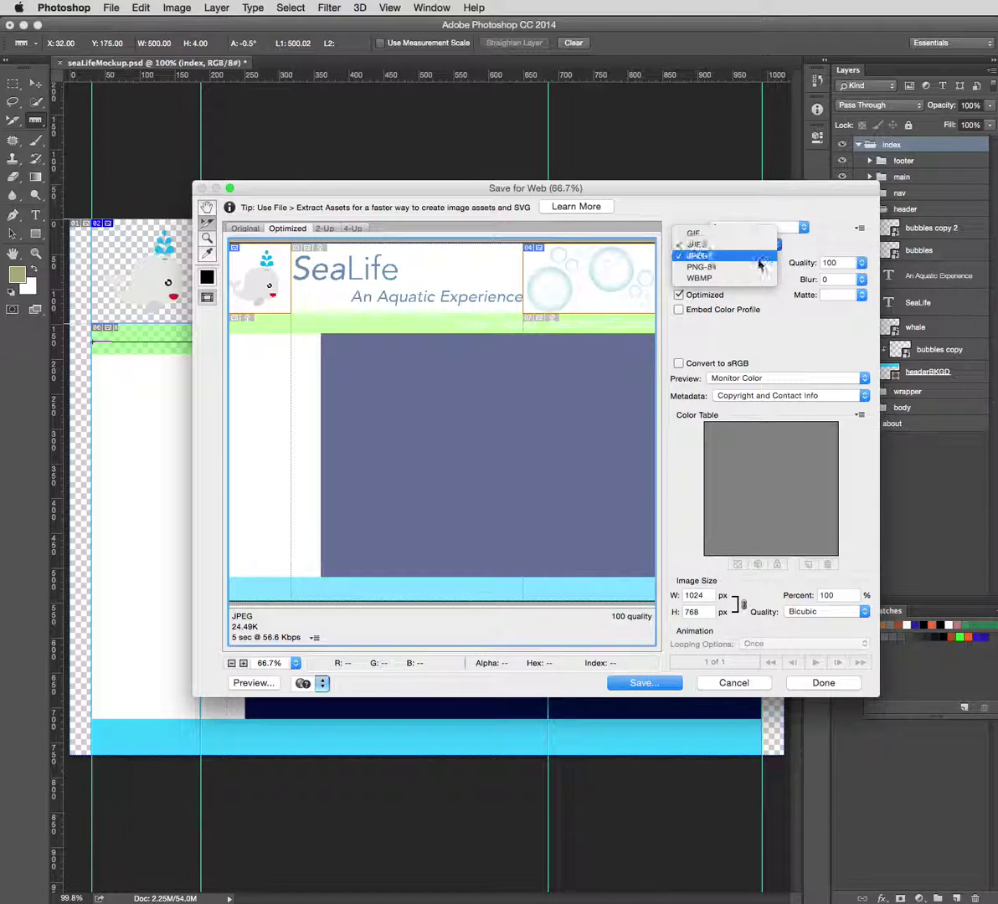
left_click(733, 266)
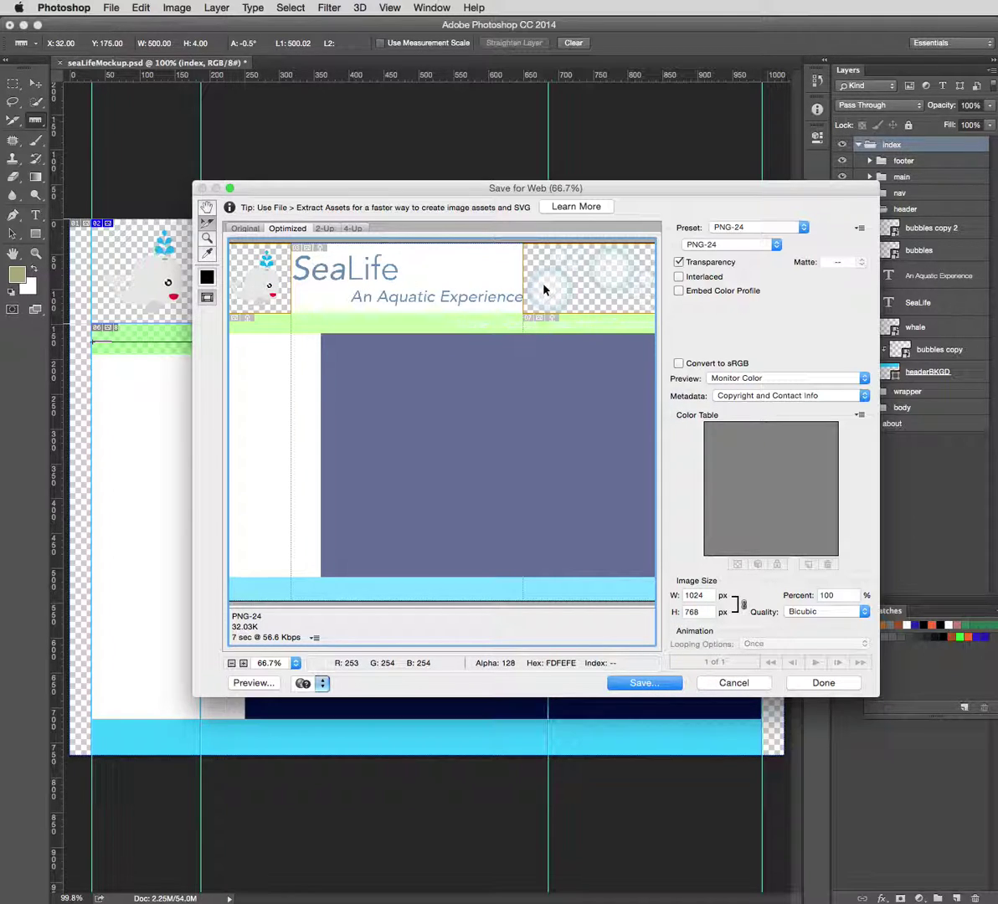
Step: Start saving the optimized slices and choose the seaLife_lrf folder inside FCC as the destination
left_click(642, 682)
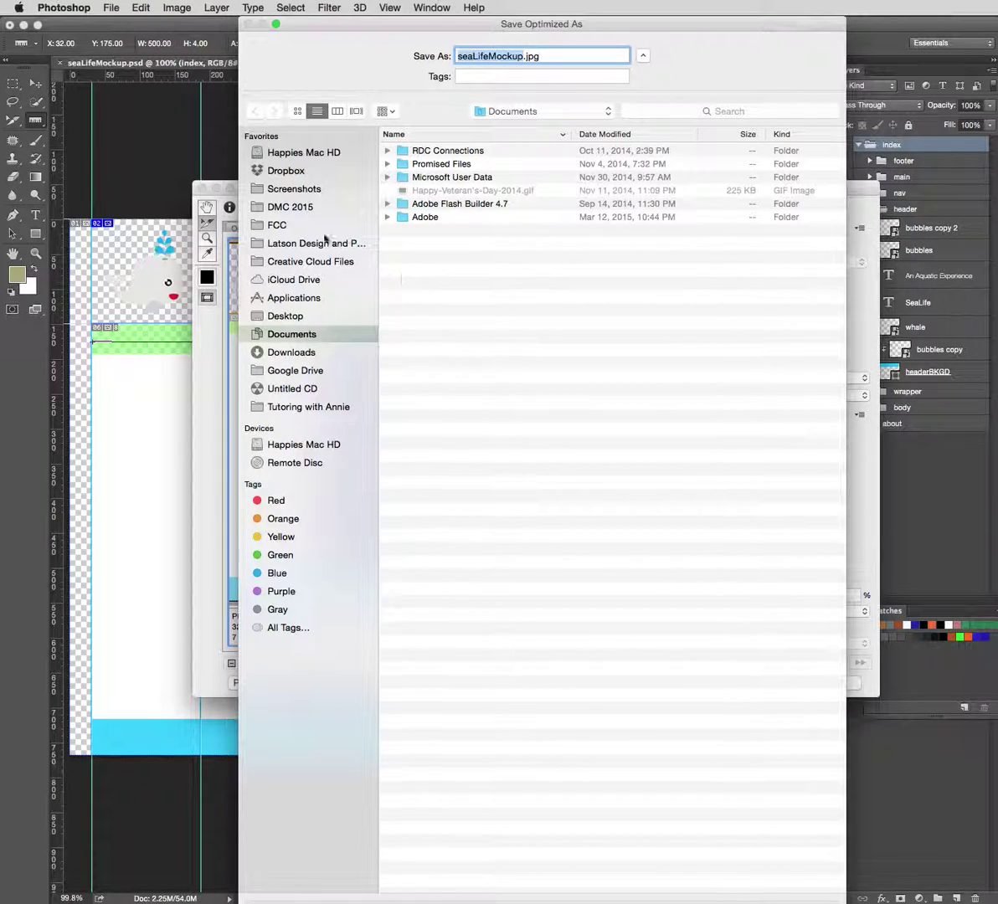
left_click(277, 226)
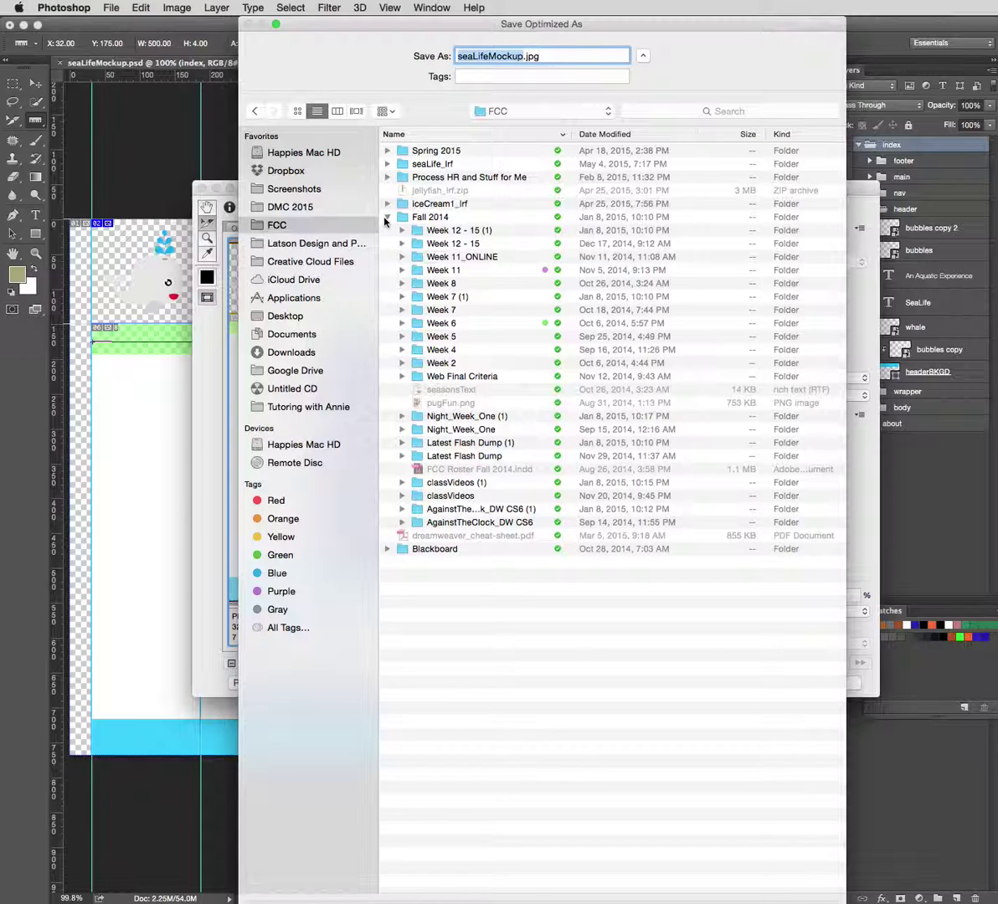
left_click(386, 218)
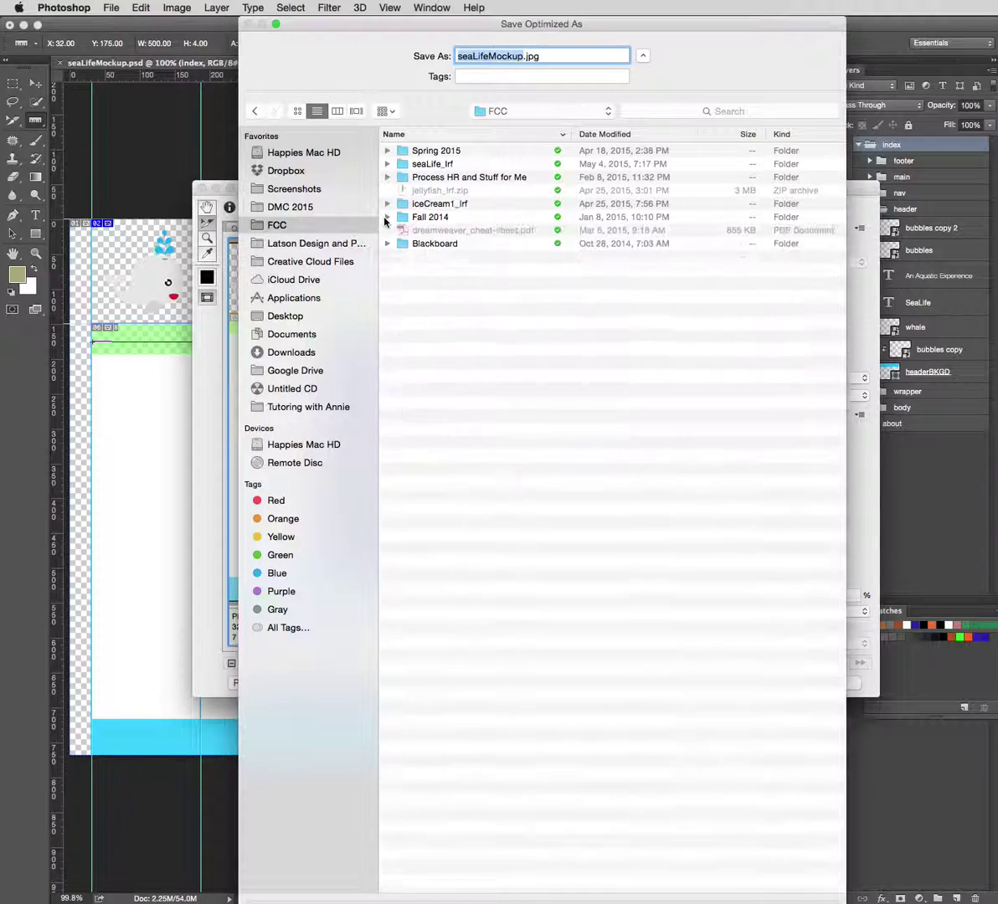
left_click(427, 167)
left_click(386, 164)
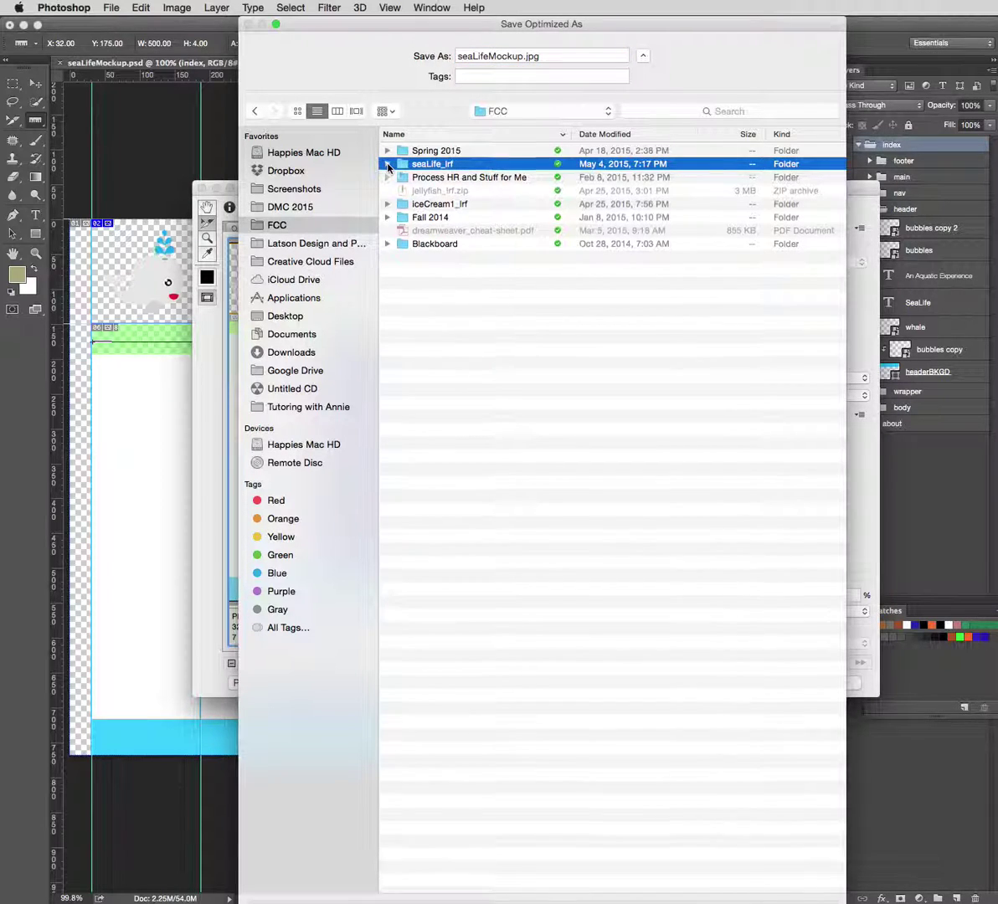
left_click(401, 177)
left_click(402, 178)
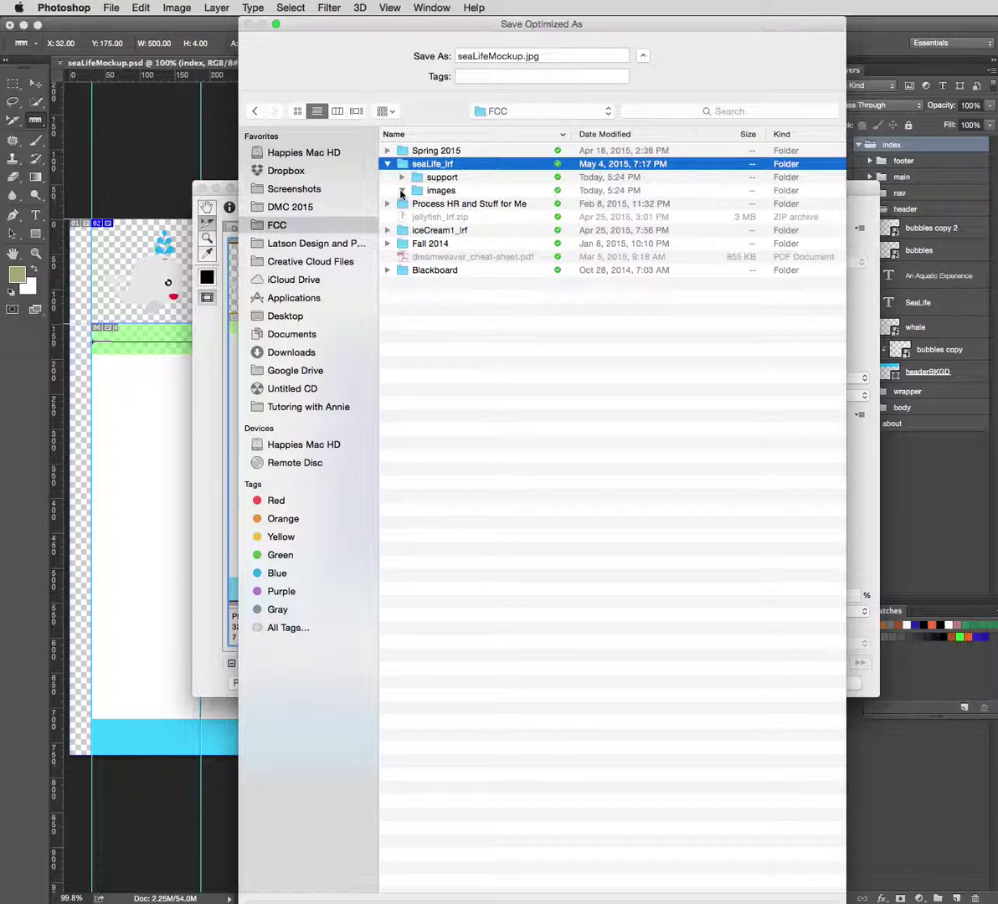
left_click(402, 191)
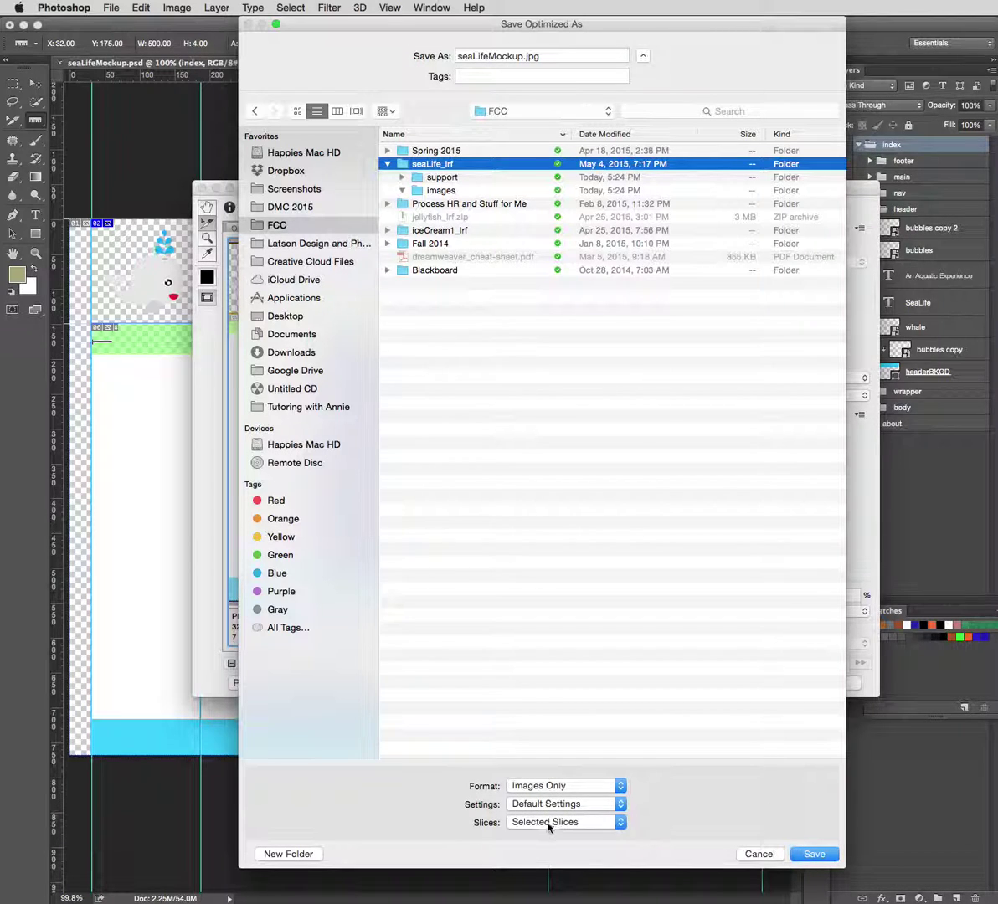
Step: Keep the export limited to Selected Slices and save the images into the seaLife_lrf folder
left_click(619, 824)
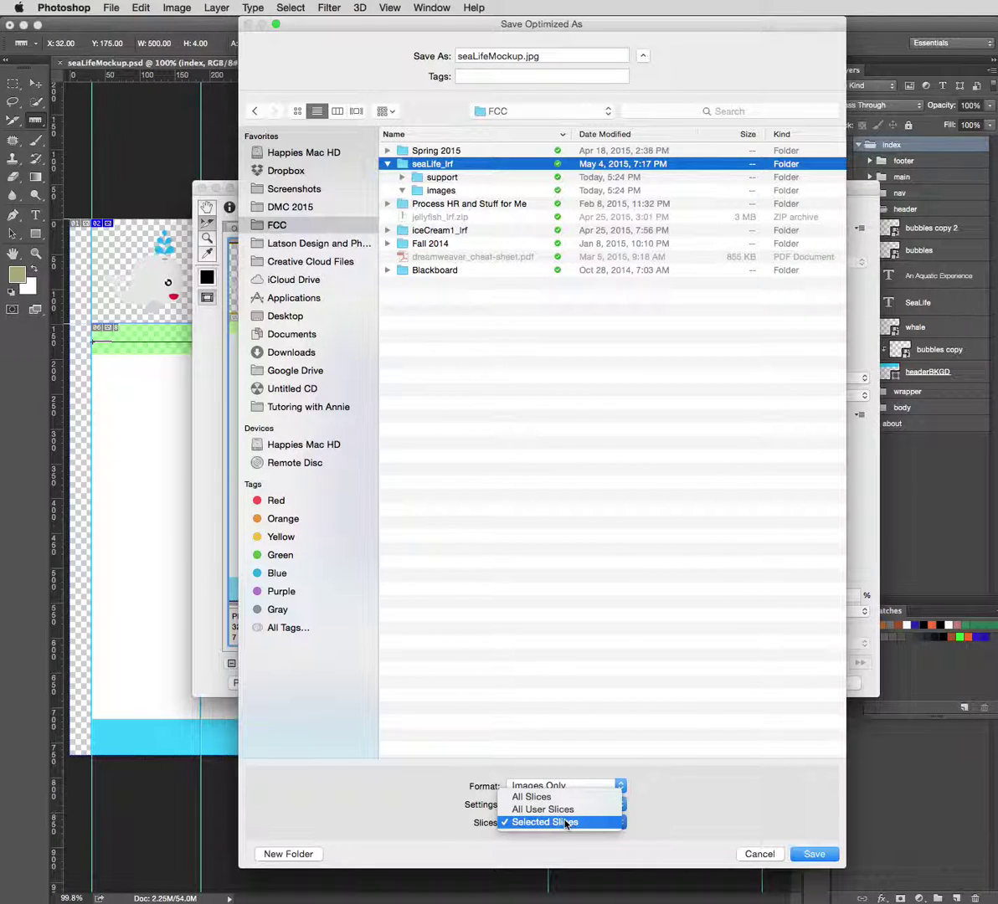
left_click(566, 824)
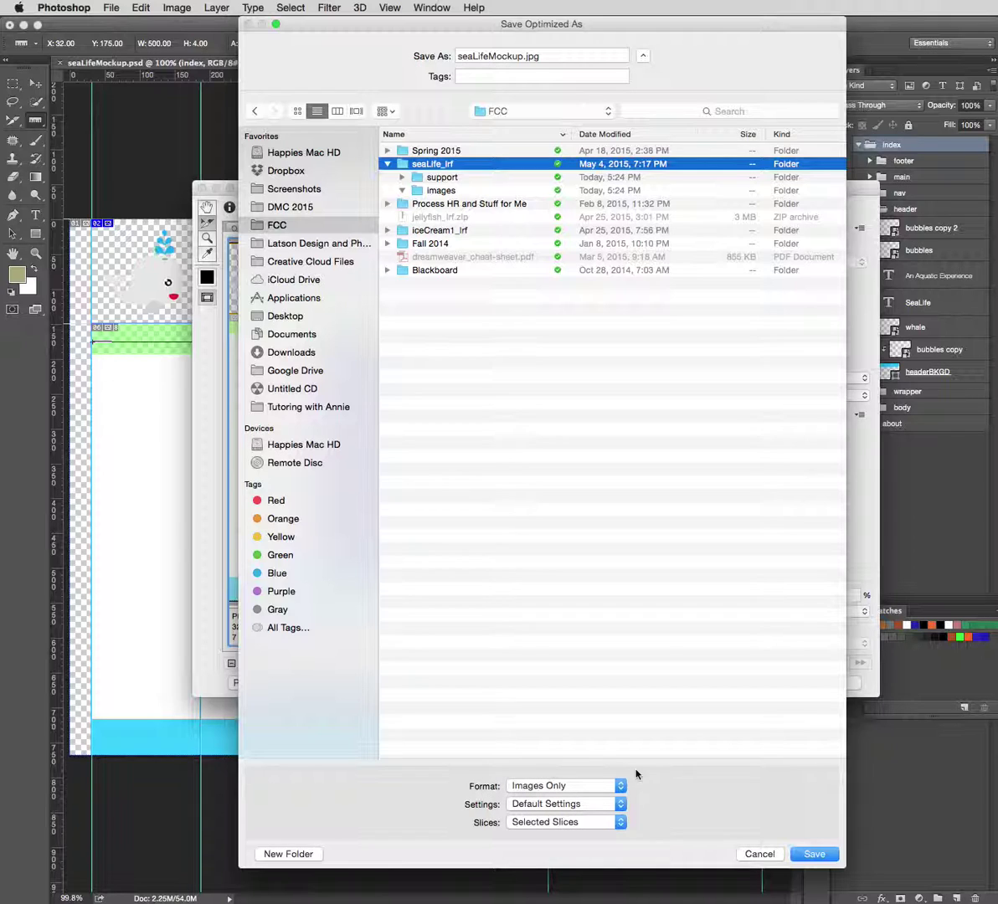
left_click(810, 856)
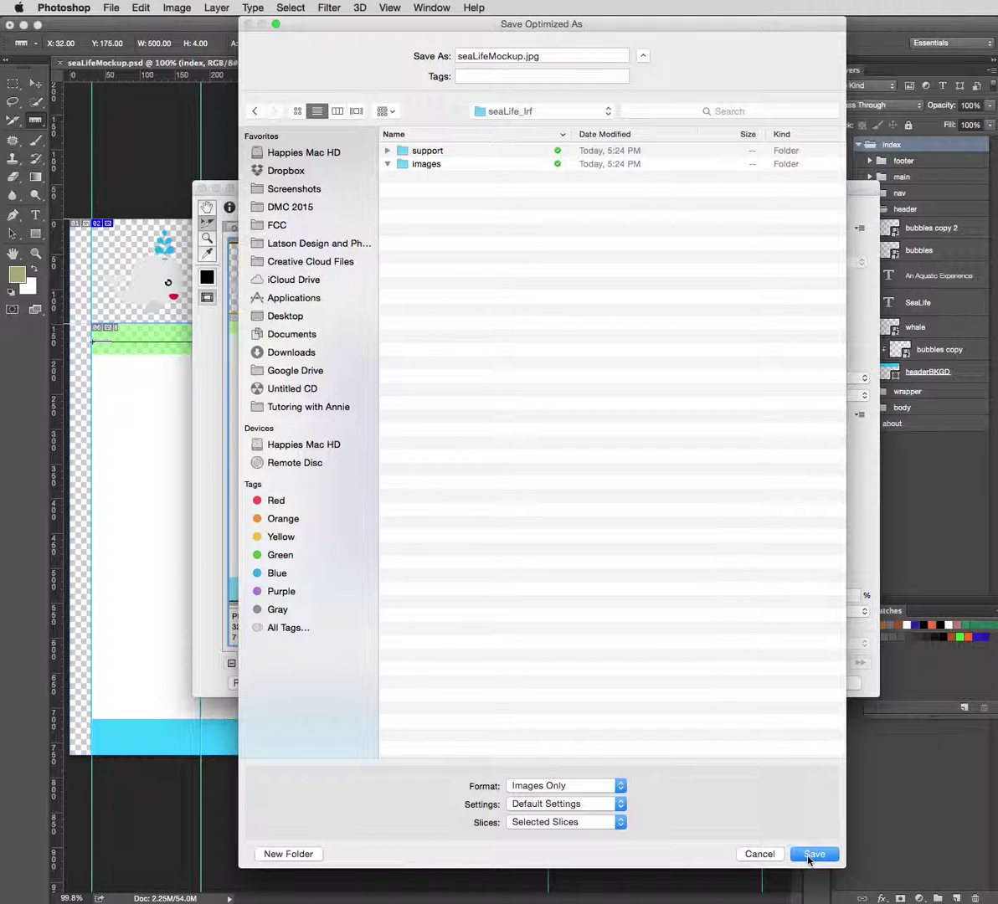
left_click(810, 855)
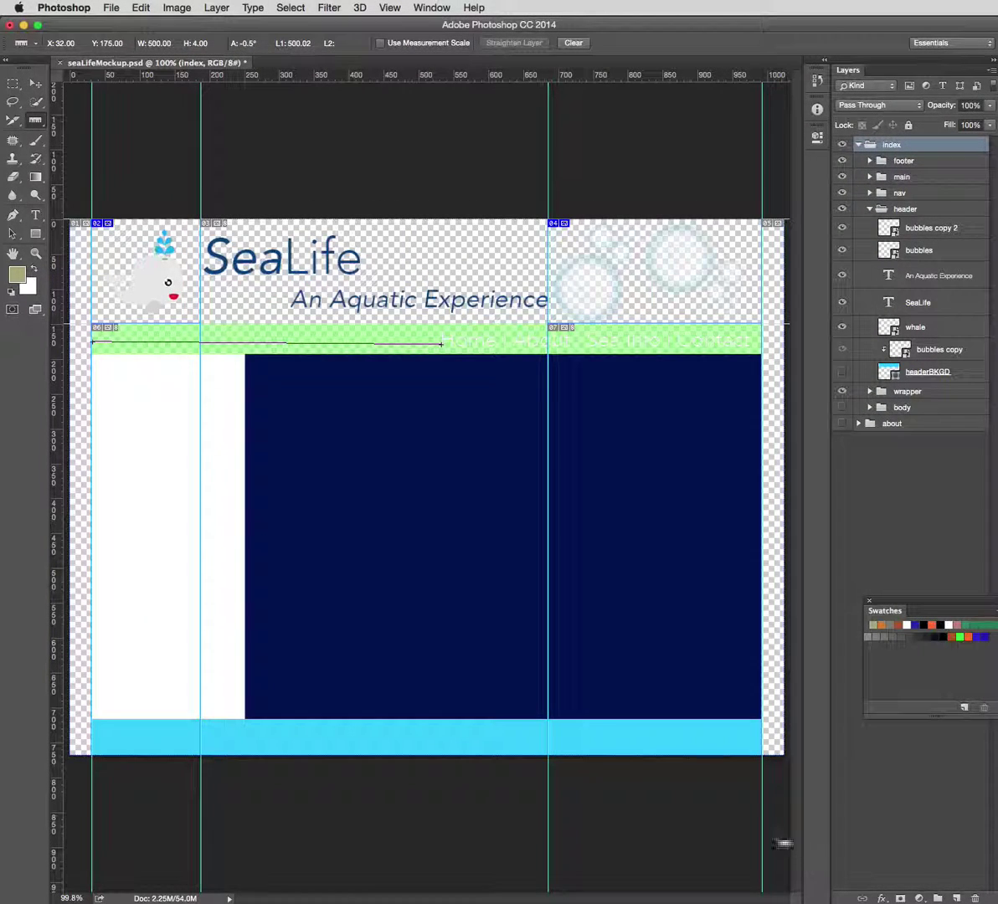
Step: Switch to Finder and expand the images folder in seaLife_lrf to check the exported slice files, then move the window aside
key("super+Tab")
left_click_drag(910, 165, 438, 169)
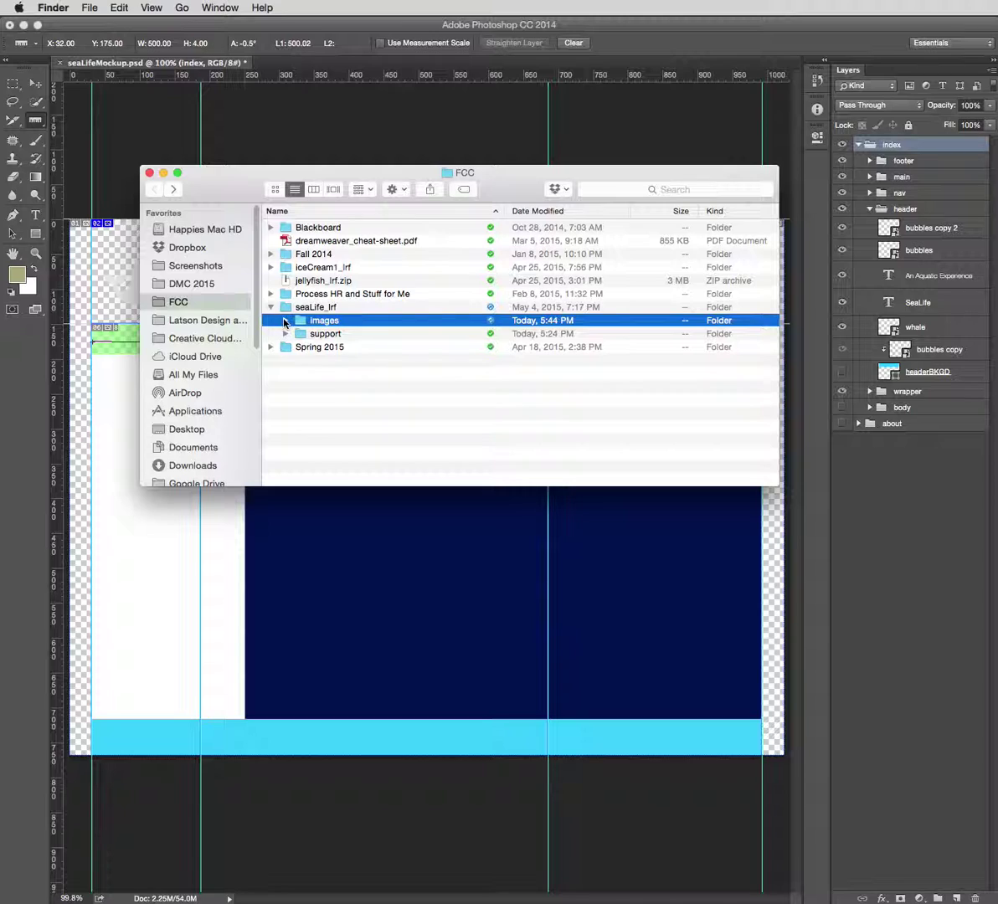
left_click(285, 323)
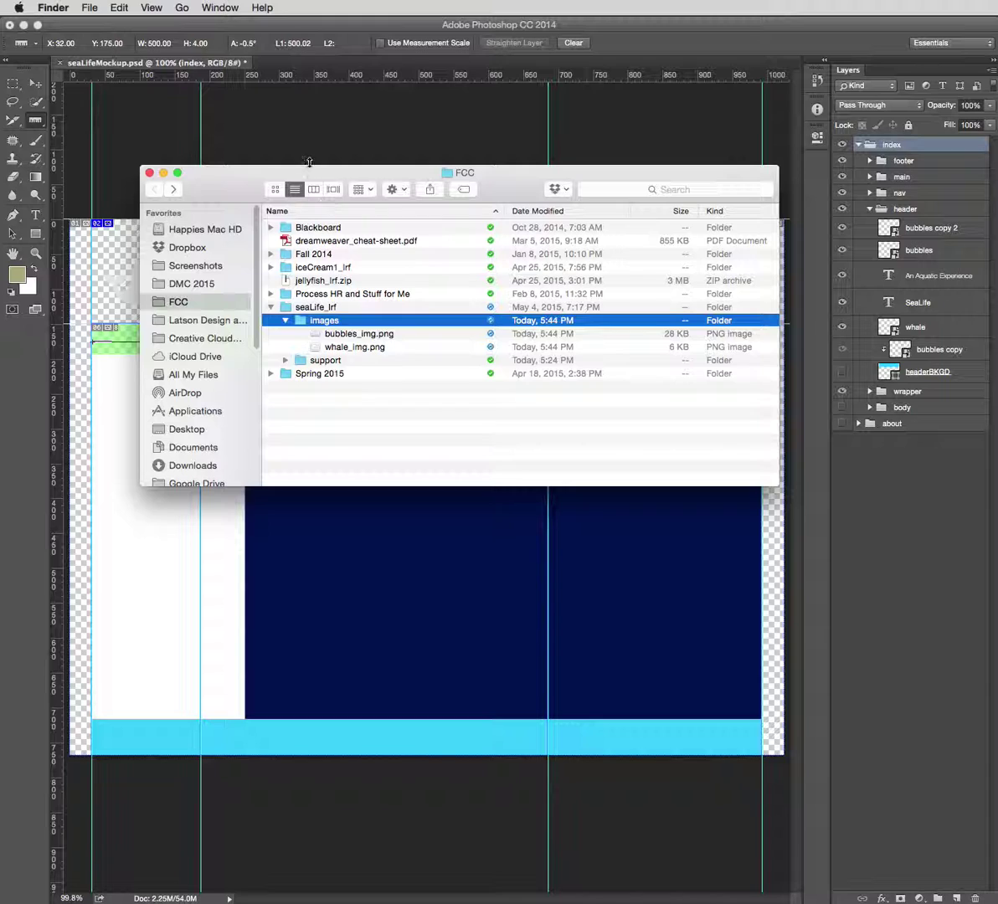
left_click_drag(312, 180, 997, 179)
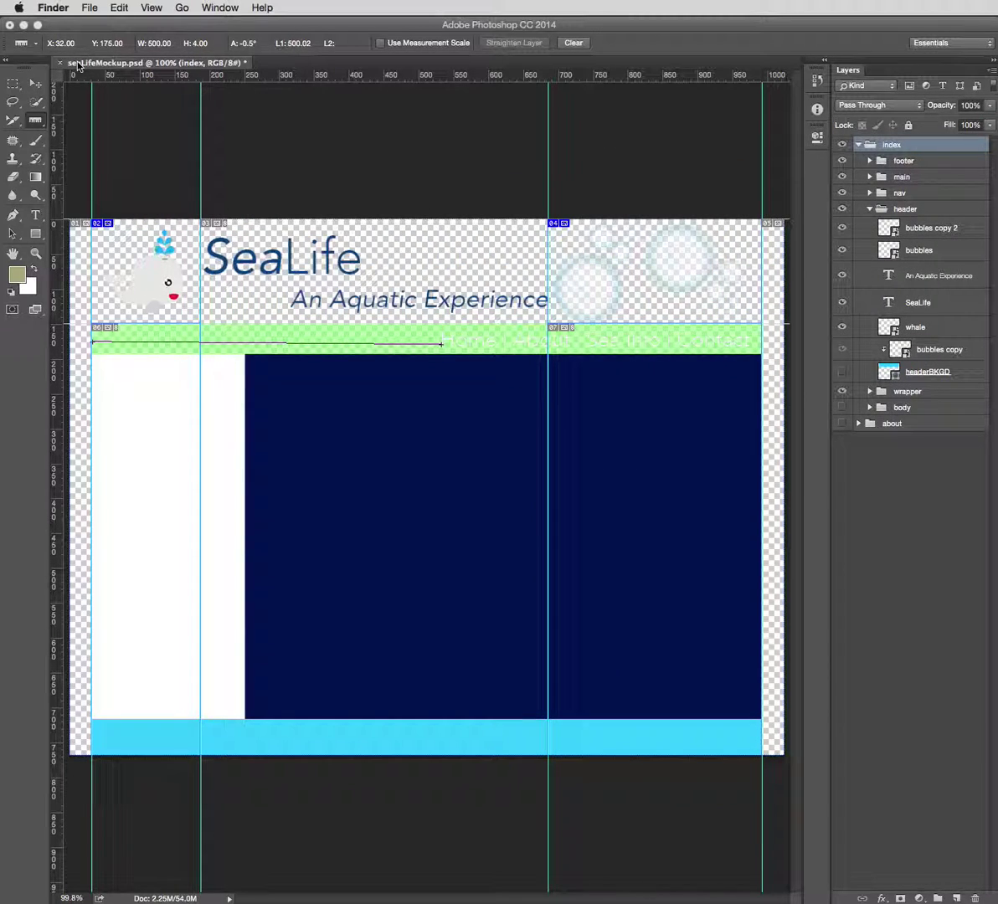
Step: Minimize the Photoshop window and switch to Dreamweaver
left_click(23, 26)
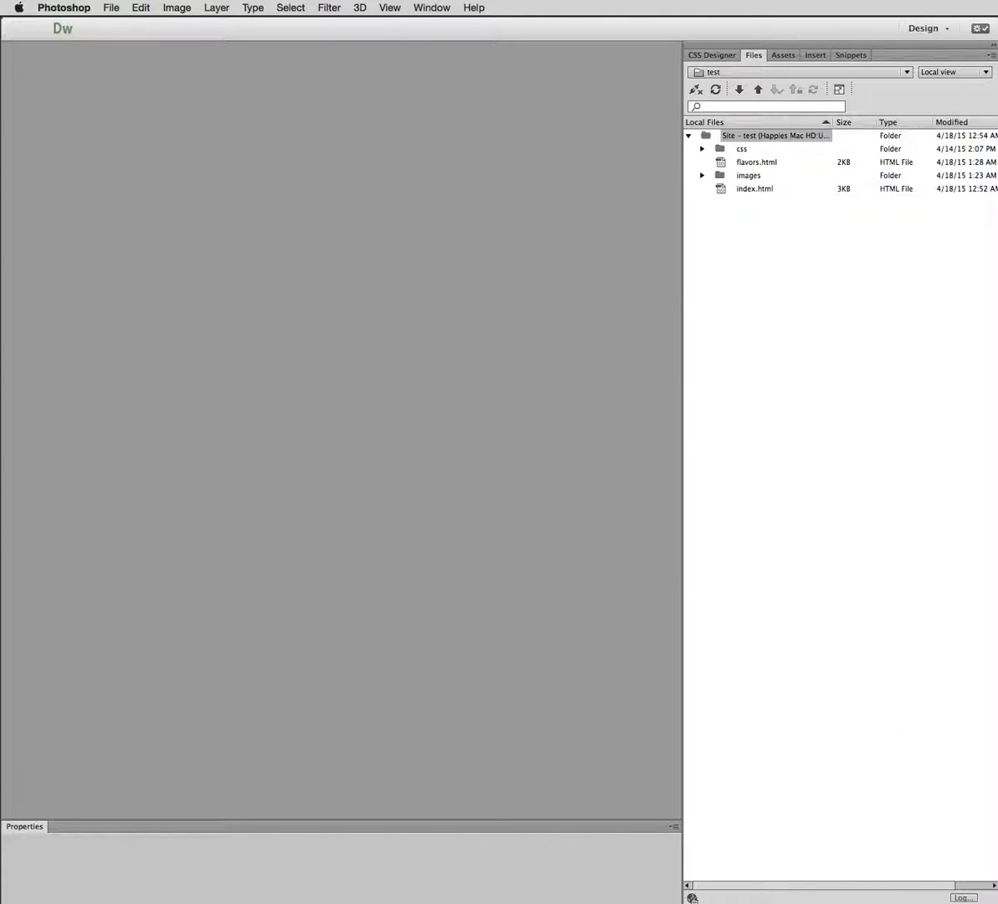
left_click(152, 31)
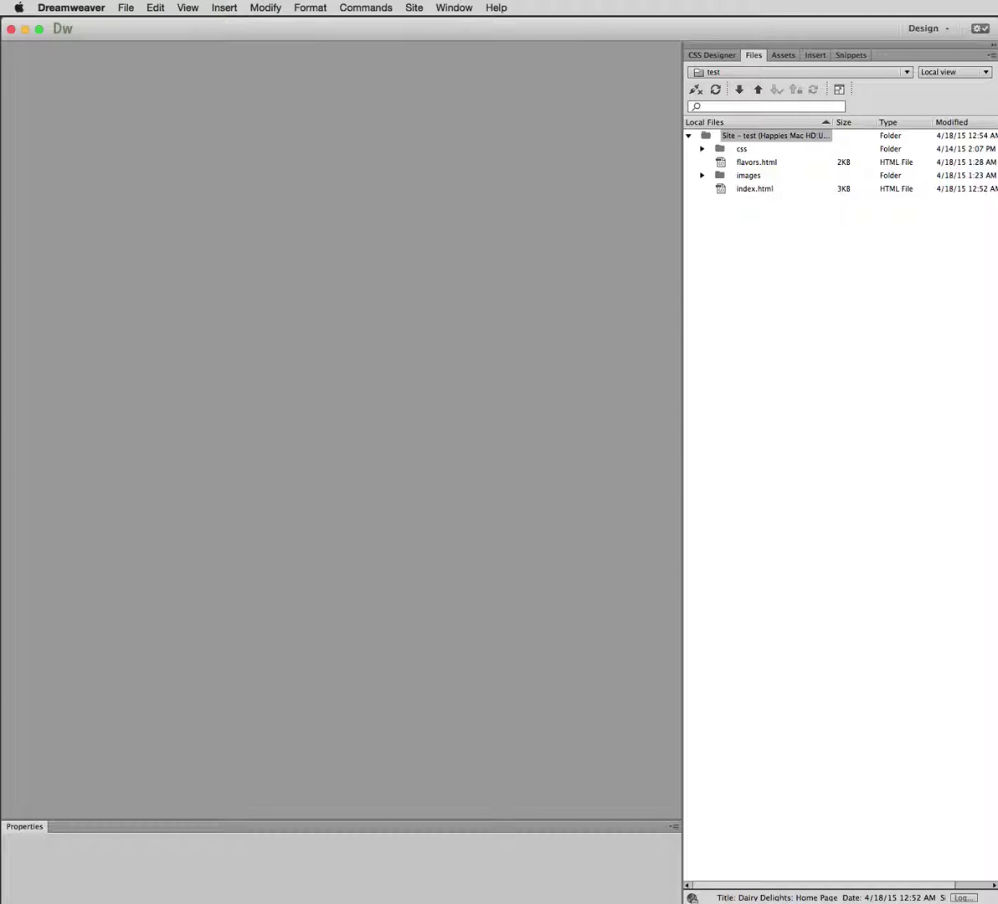
key("ctrl+super+Escape")
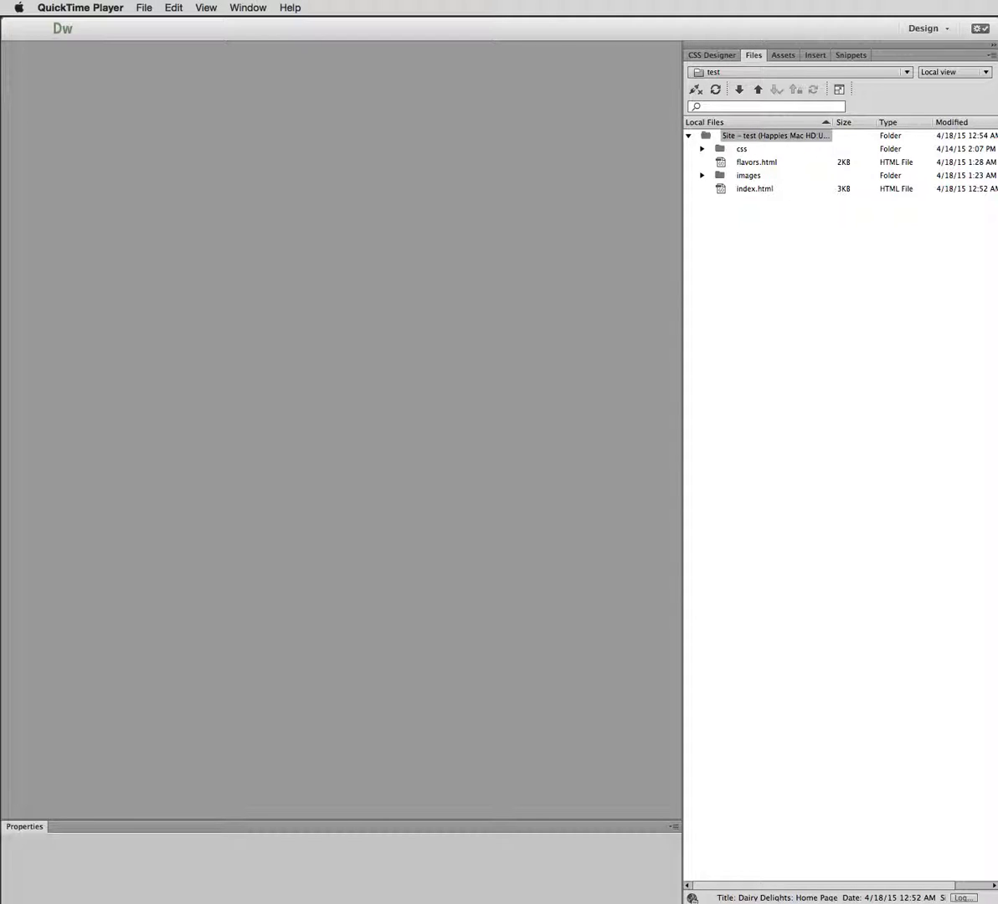